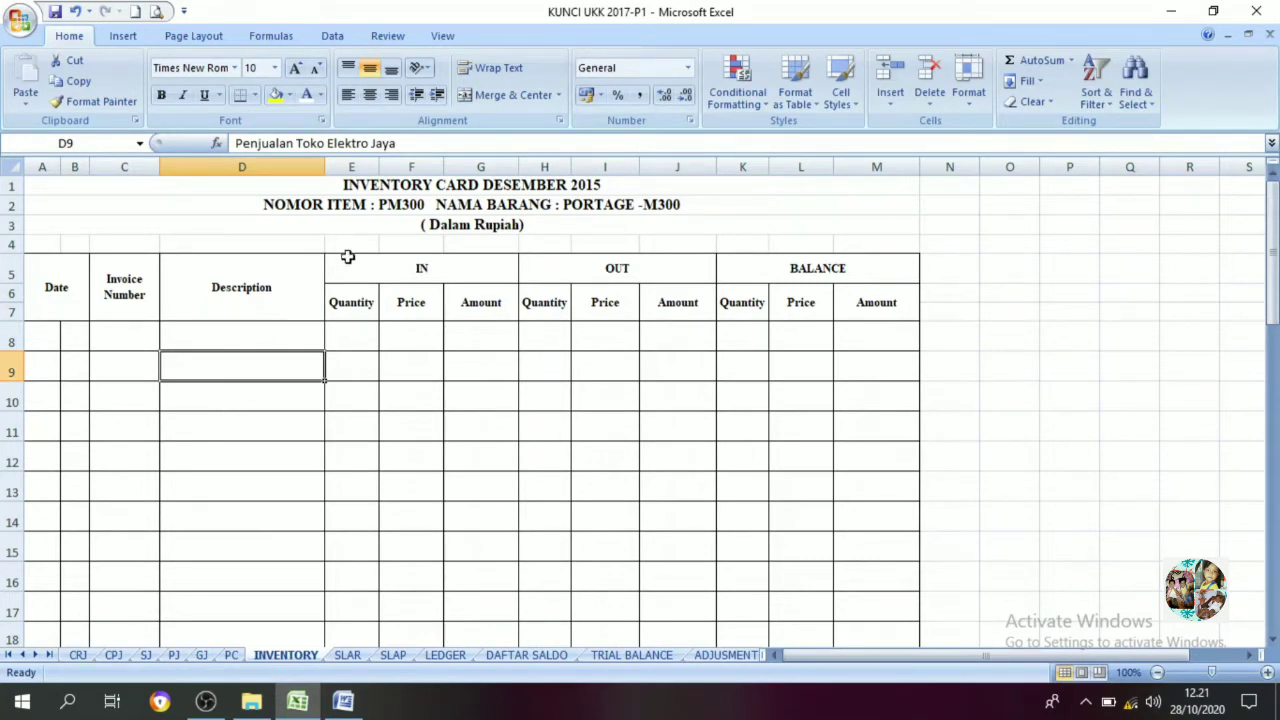
Arrange the Excel inventory workbook and the Word question document side by side, widening the Excel window up to the Word window.
scroll(266, 226, down, 7)
scroll(294, 237, up, 7)
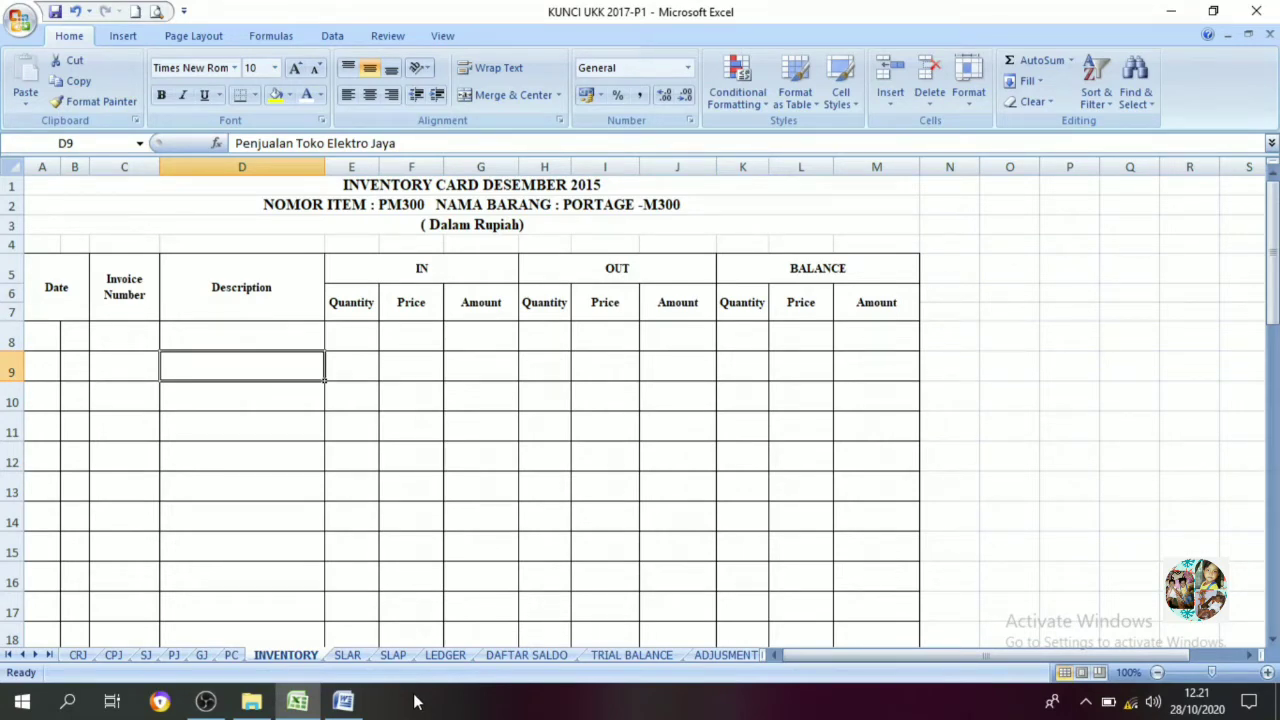
key(super+Left)
click(343, 701)
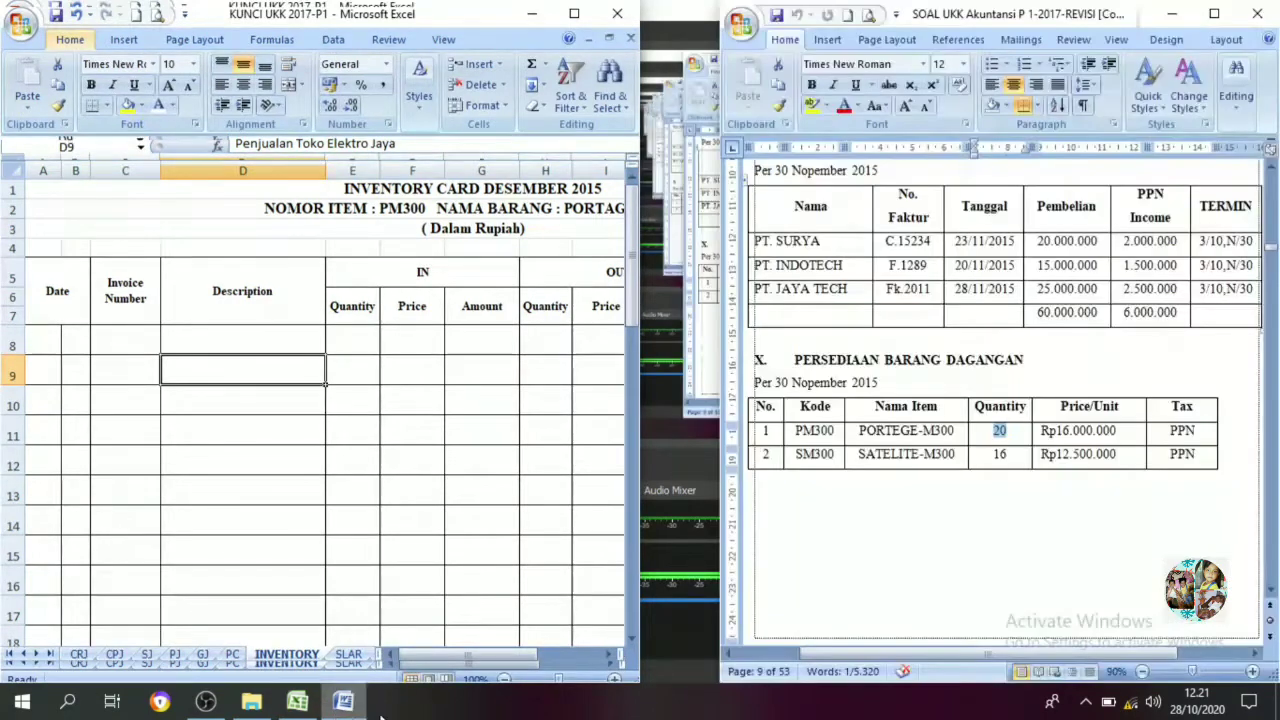
click(420, 672)
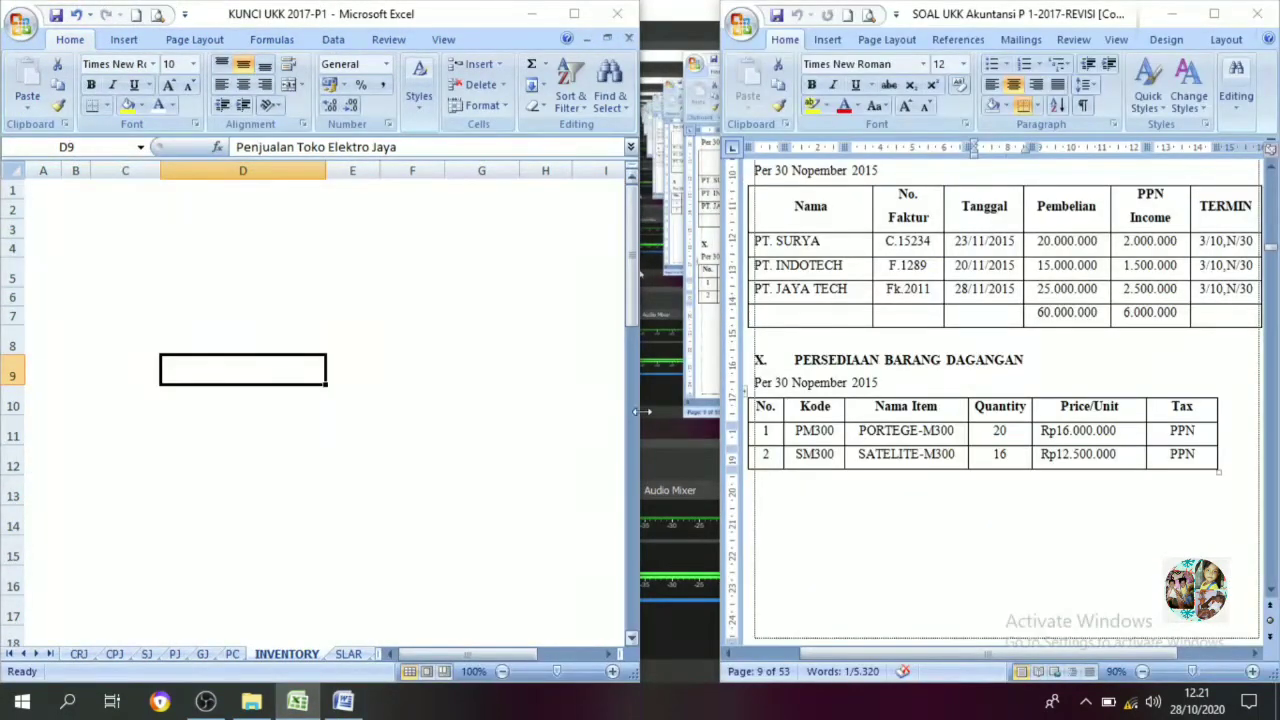
drag(642, 411, 745, 411)
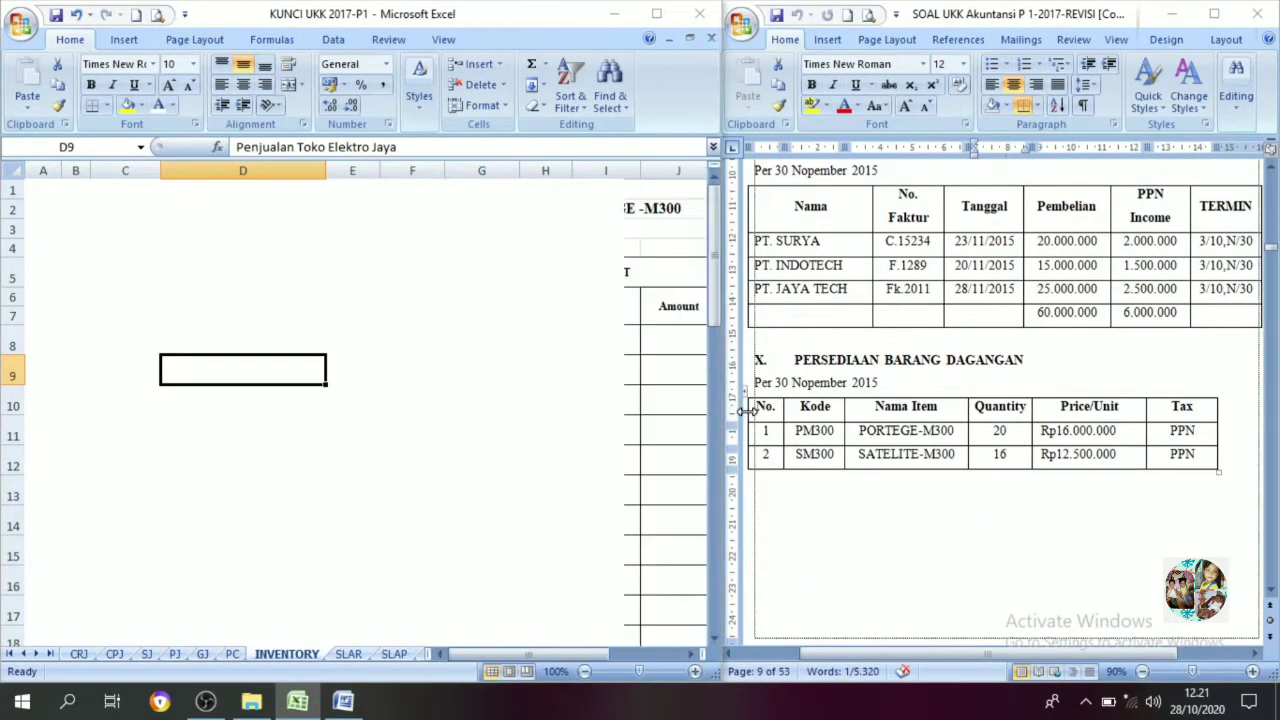
Look over the PM300 and SM300 inventory cards and maximize the Excel window to view the full PM300 card.
scroll(437, 370, down, 6)
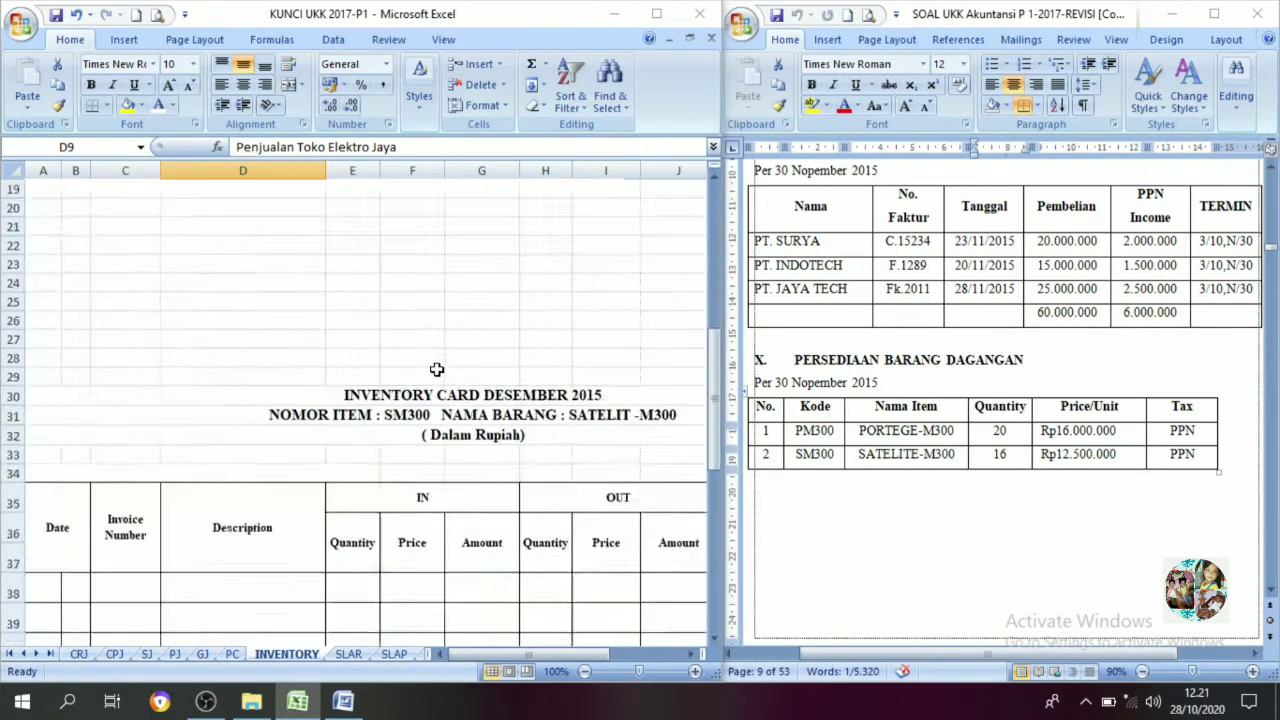
scroll(437, 370, up, 6)
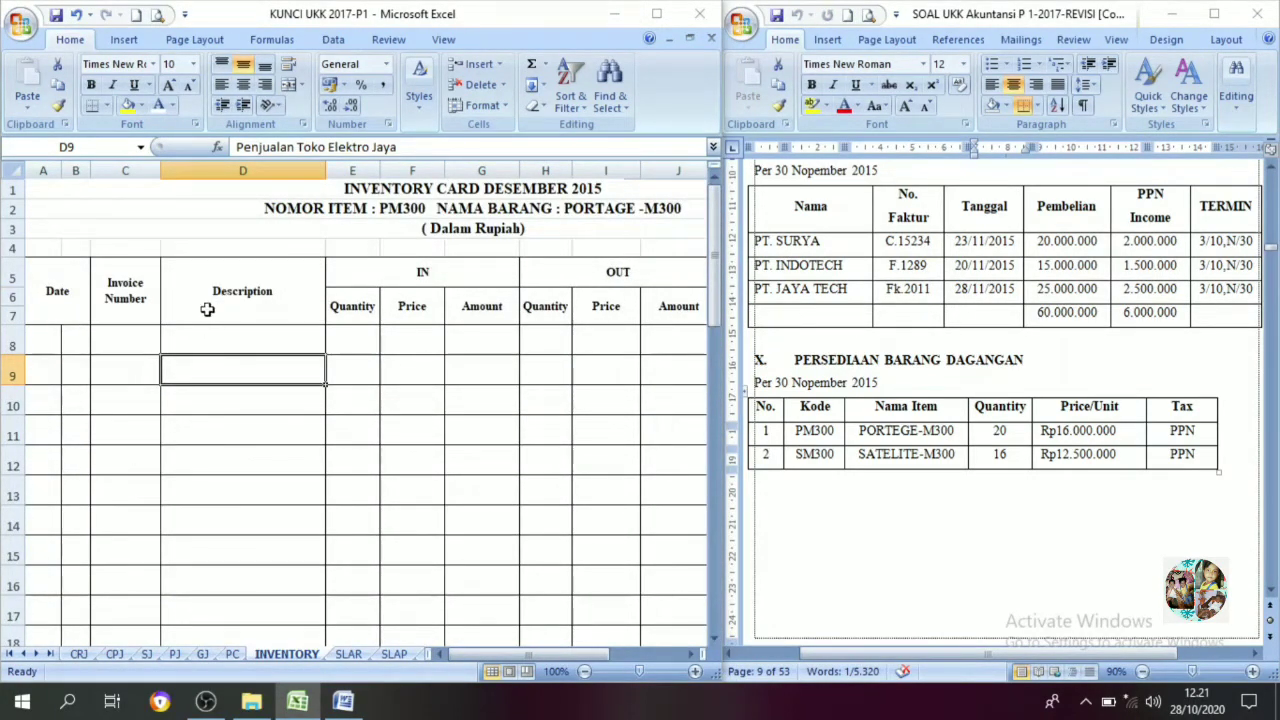
click(38, 343)
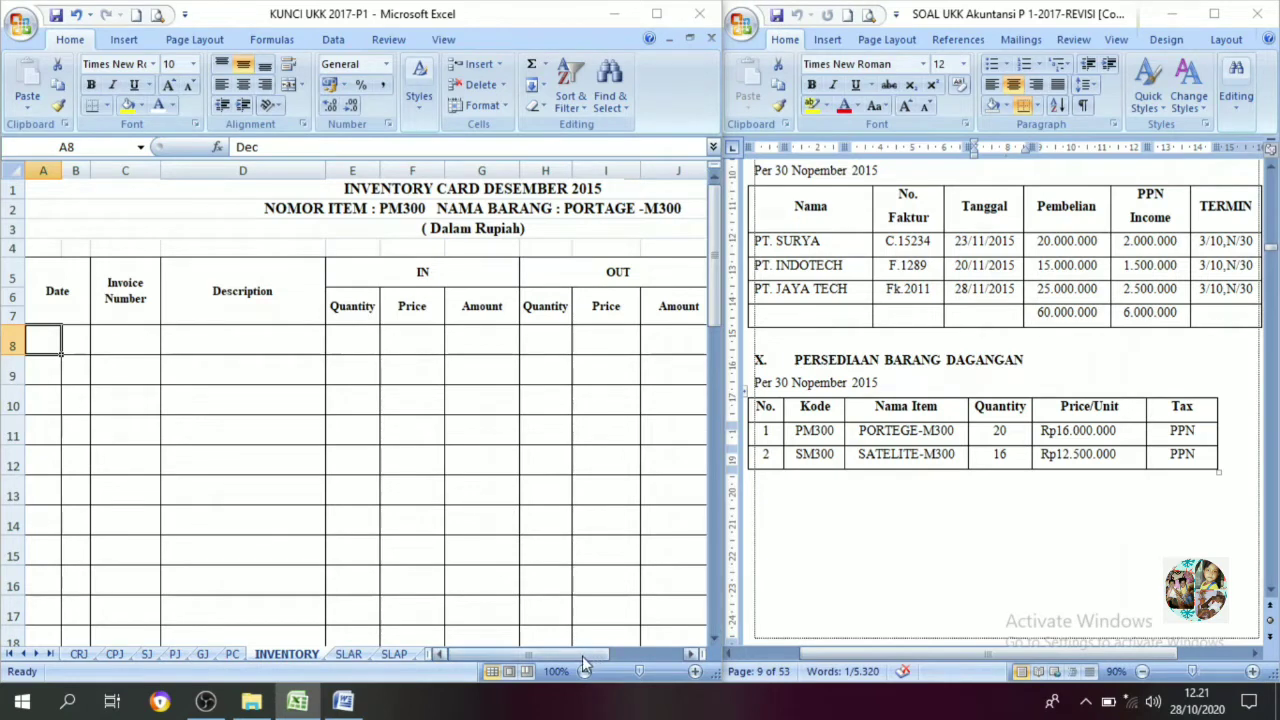
drag(582, 656, 668, 672)
click(656, 14)
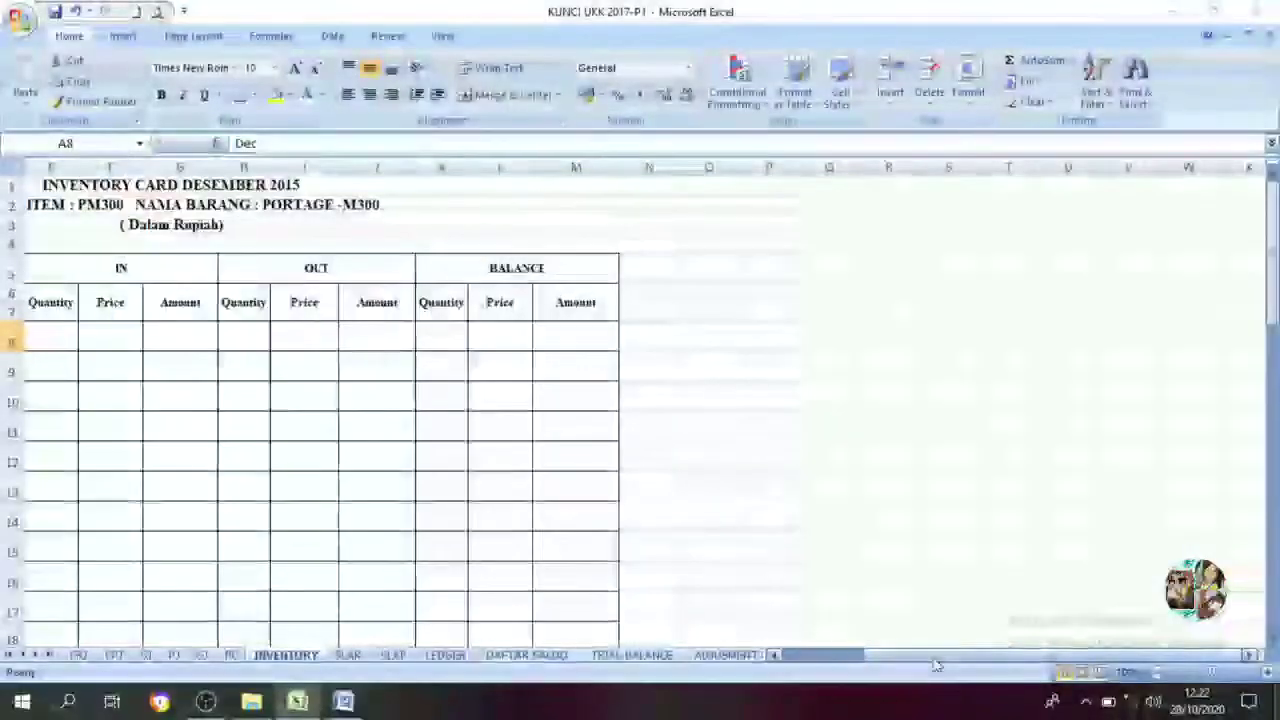
drag(850, 656, 826, 660)
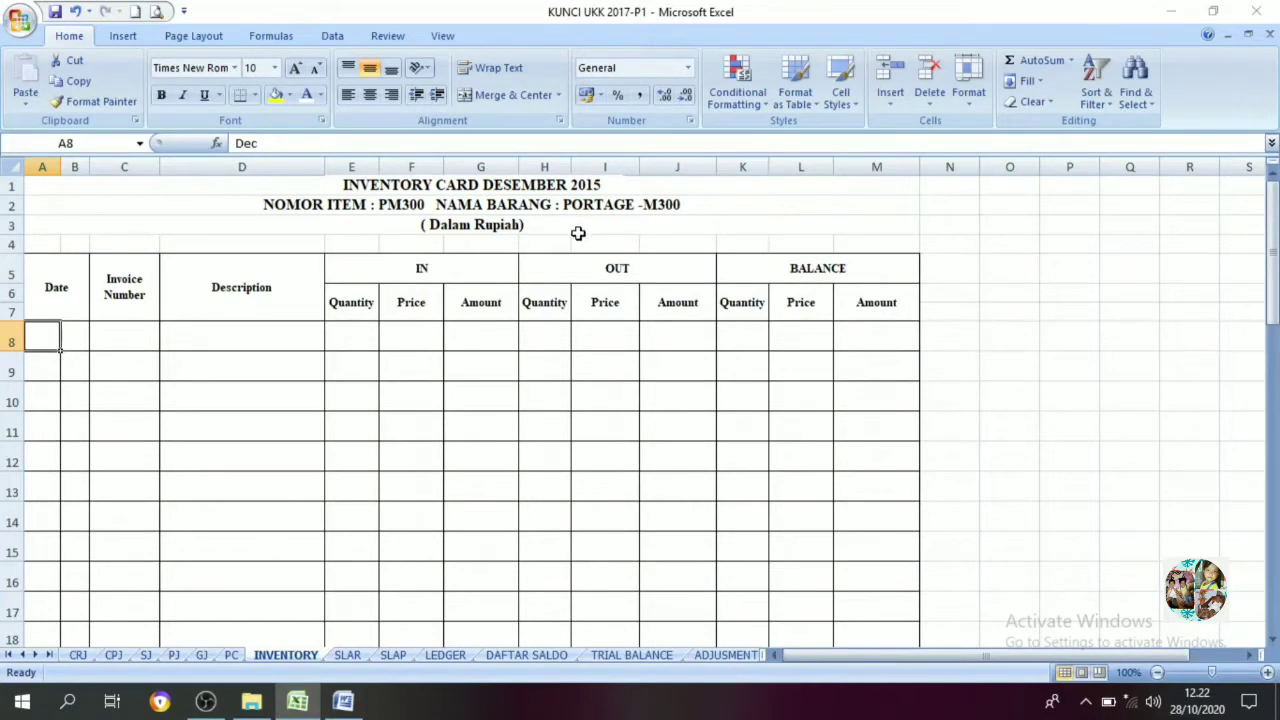
Examine the IN, OUT and BALANCE column groups of the PM300 inventory card and their quantity, price and amount columns.
click(430, 268)
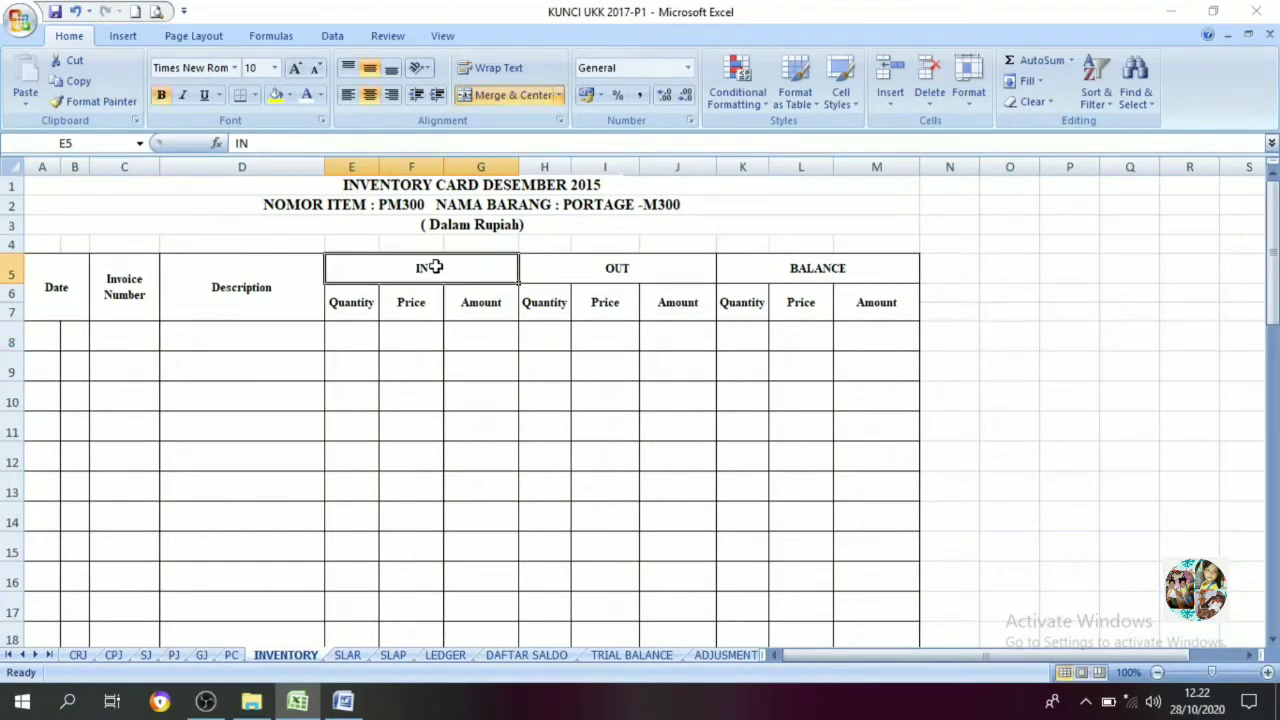
click(700, 271)
click(769, 276)
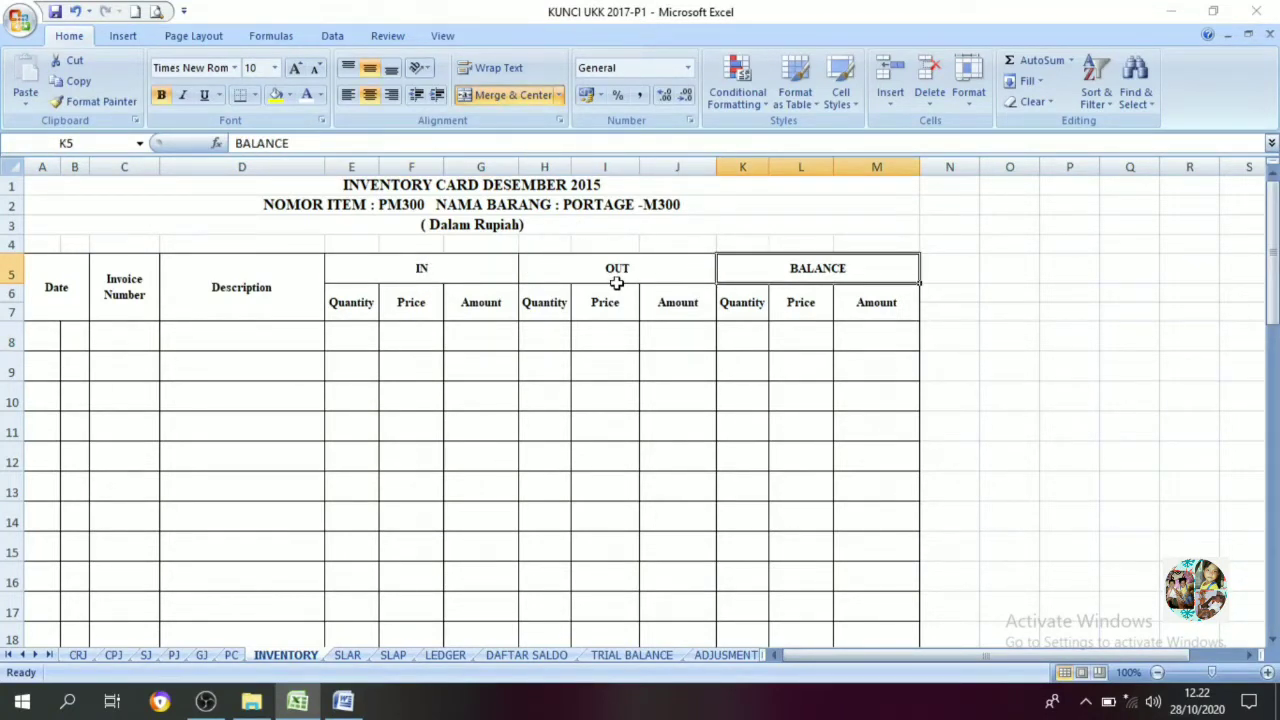
click(452, 269)
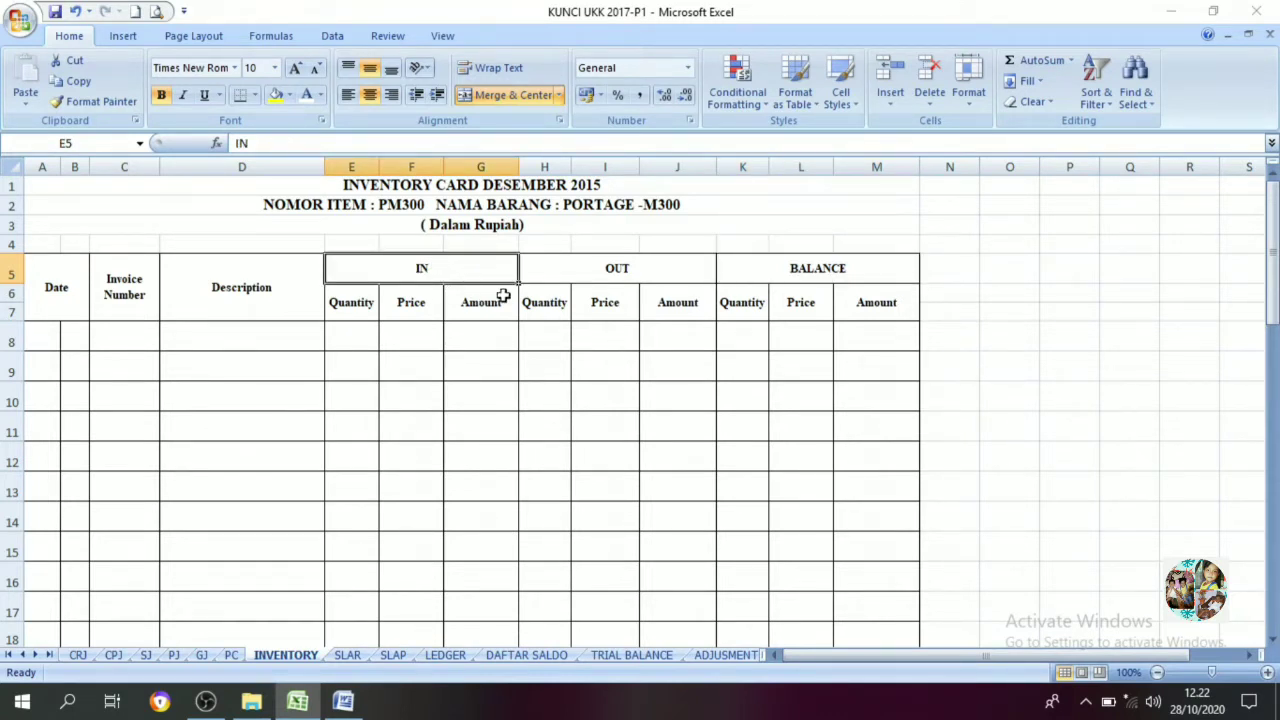
click(618, 262)
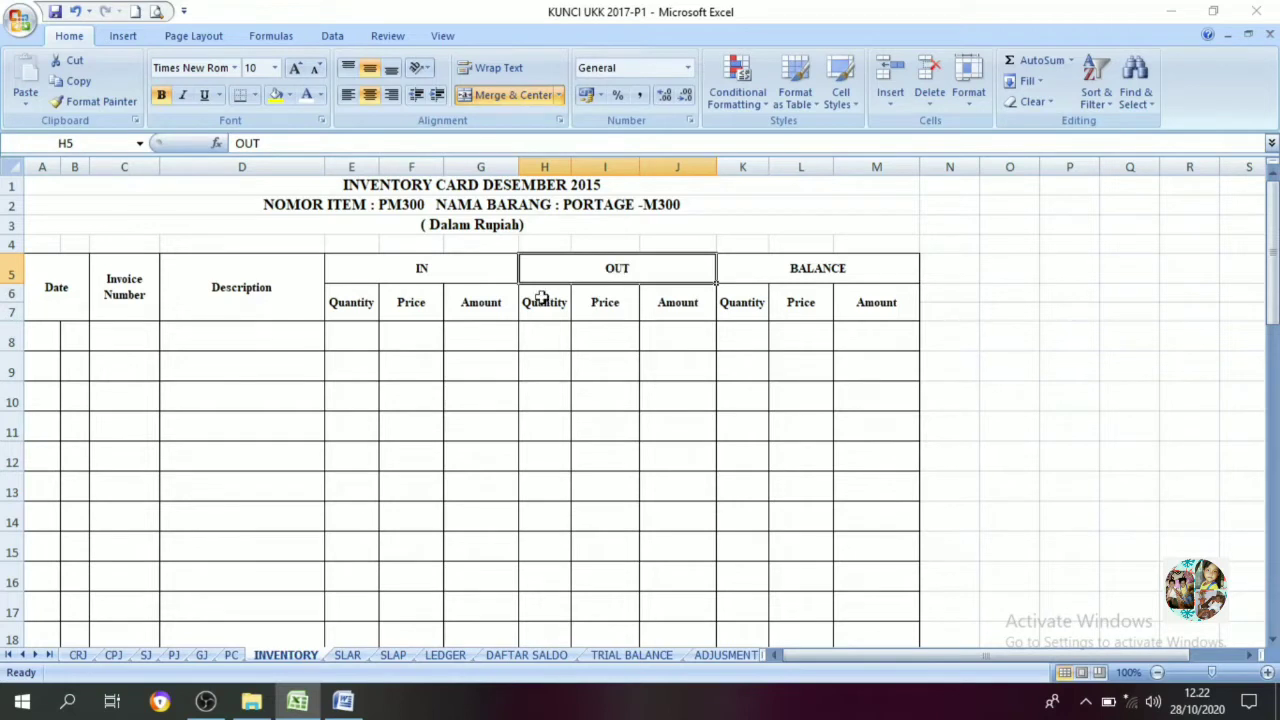
click(416, 279)
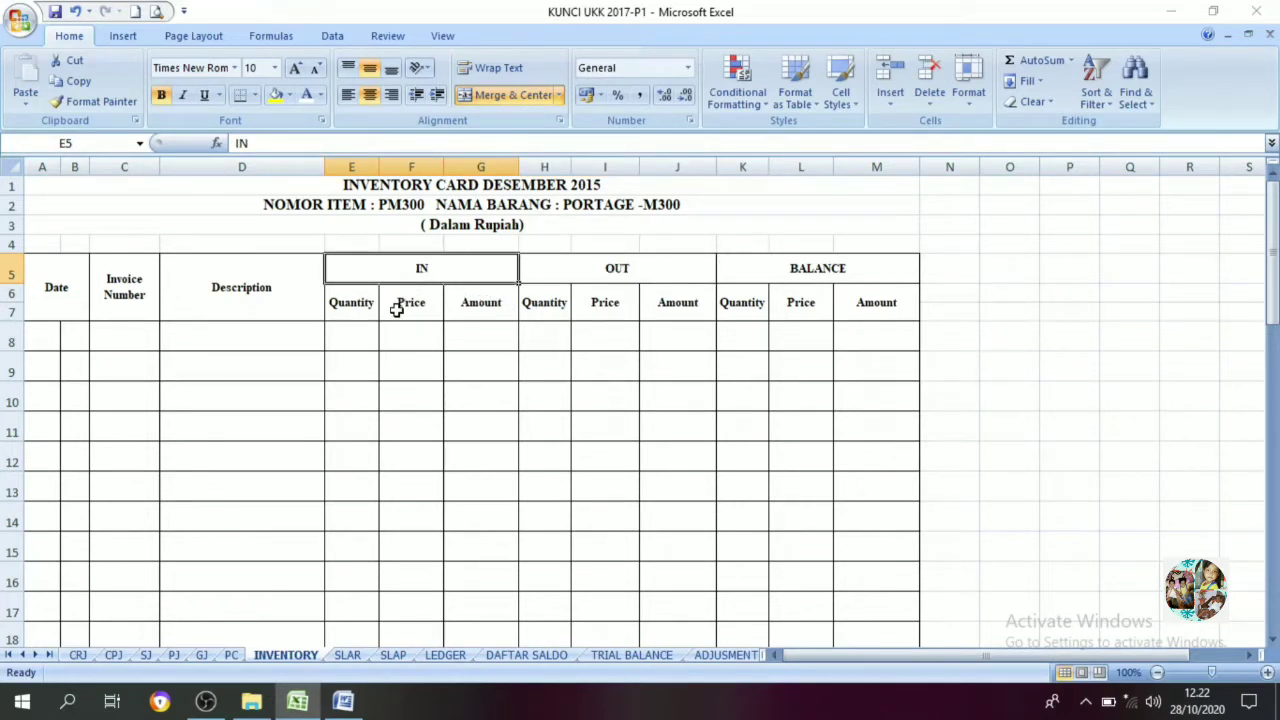
click(620, 284)
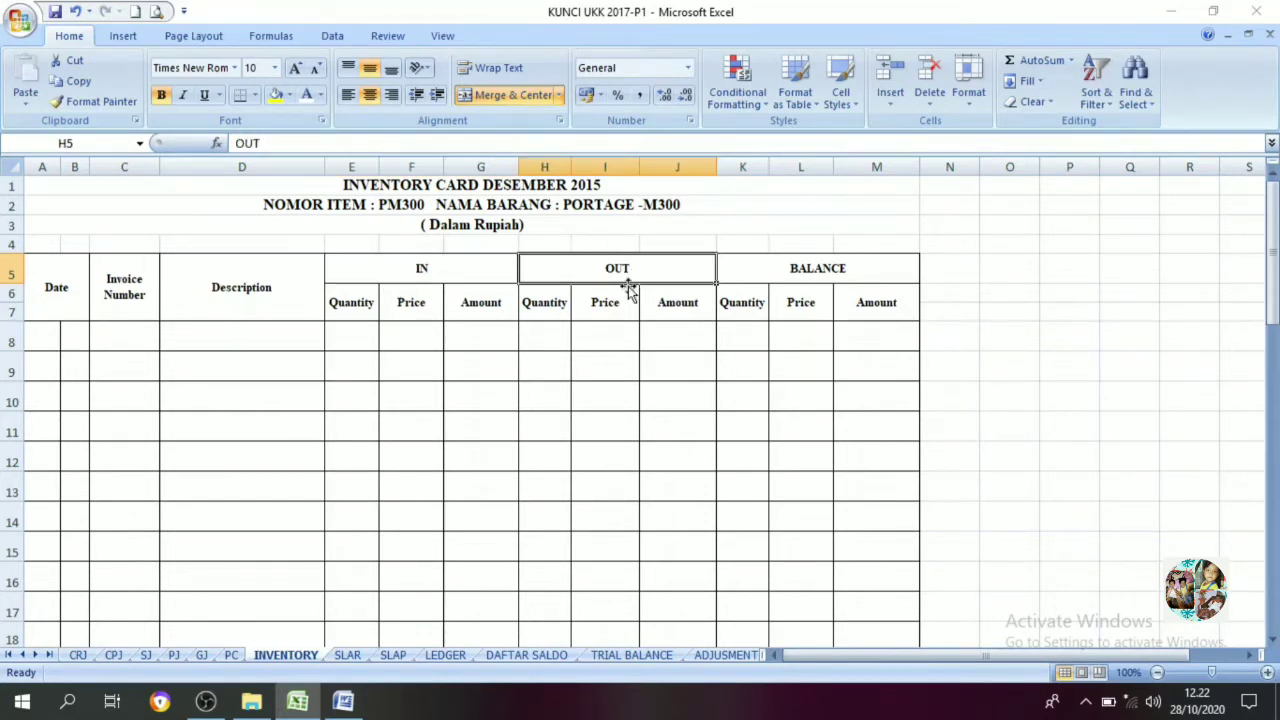
click(606, 308)
click(398, 279)
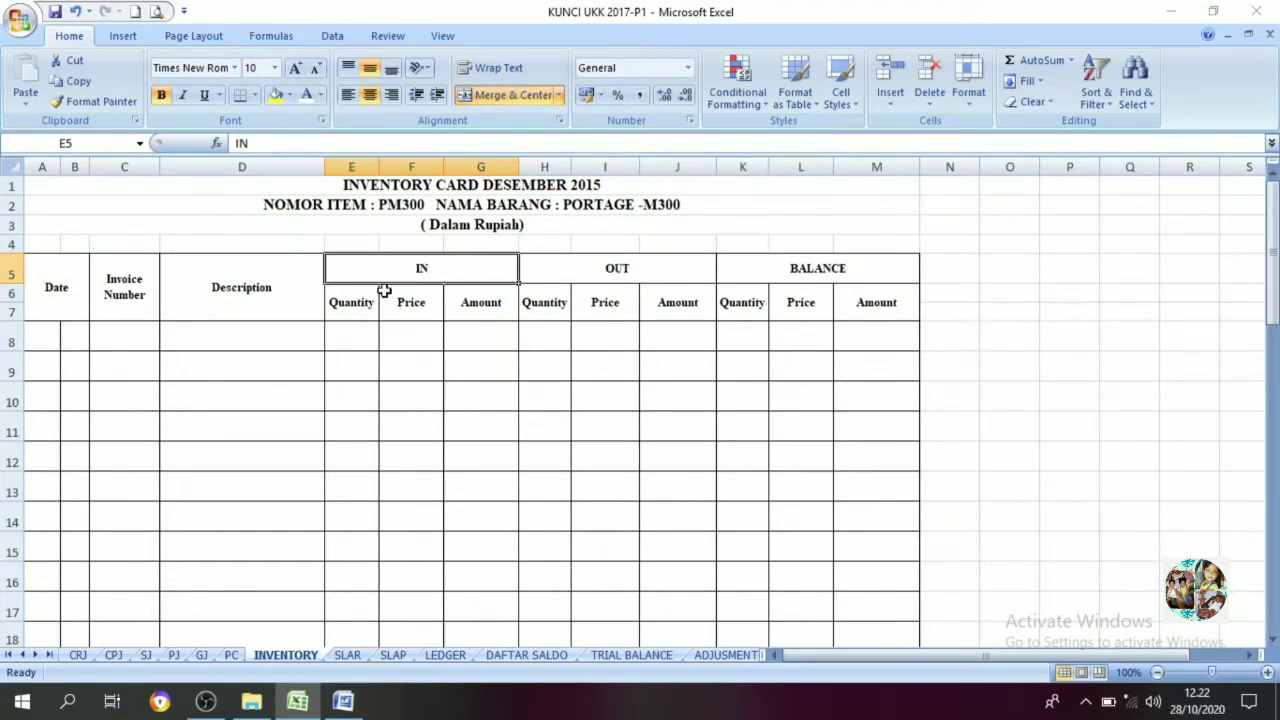
click(355, 339)
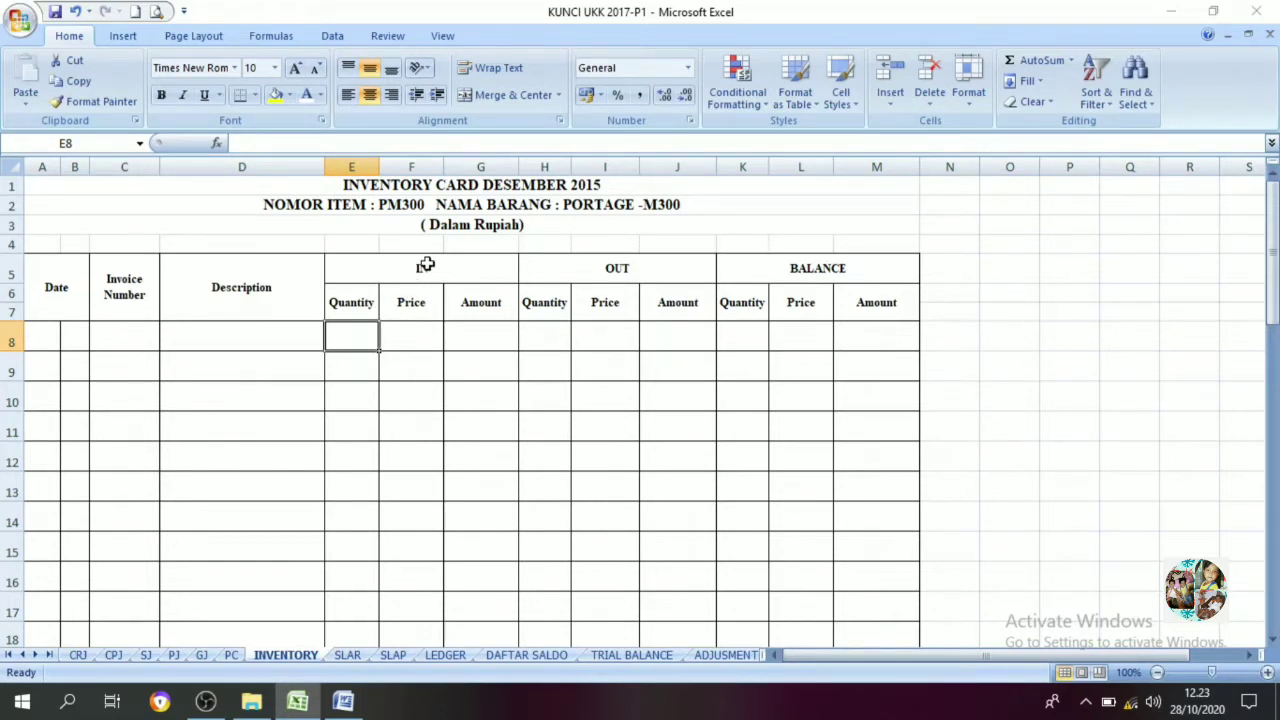
Switch to the Word question document and look up the PM300 item's quantity in the Persediaan Barang Dagangan table.
click(343, 701)
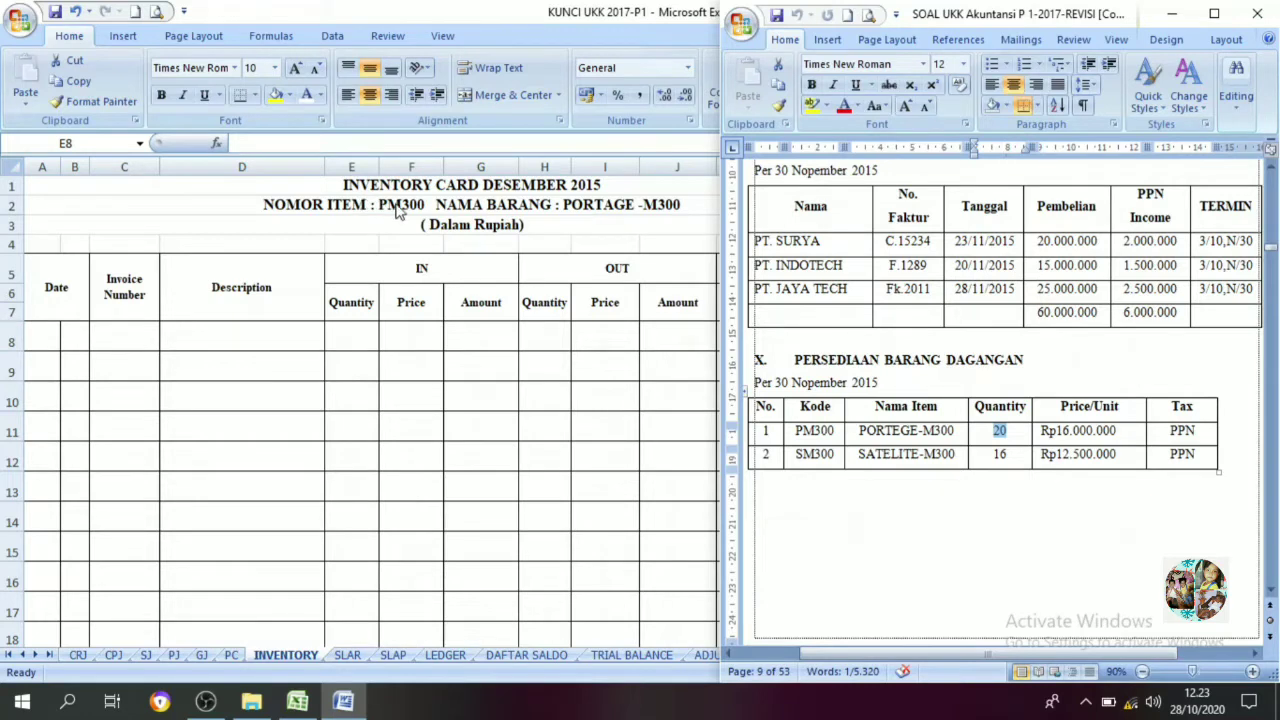
click(820, 432)
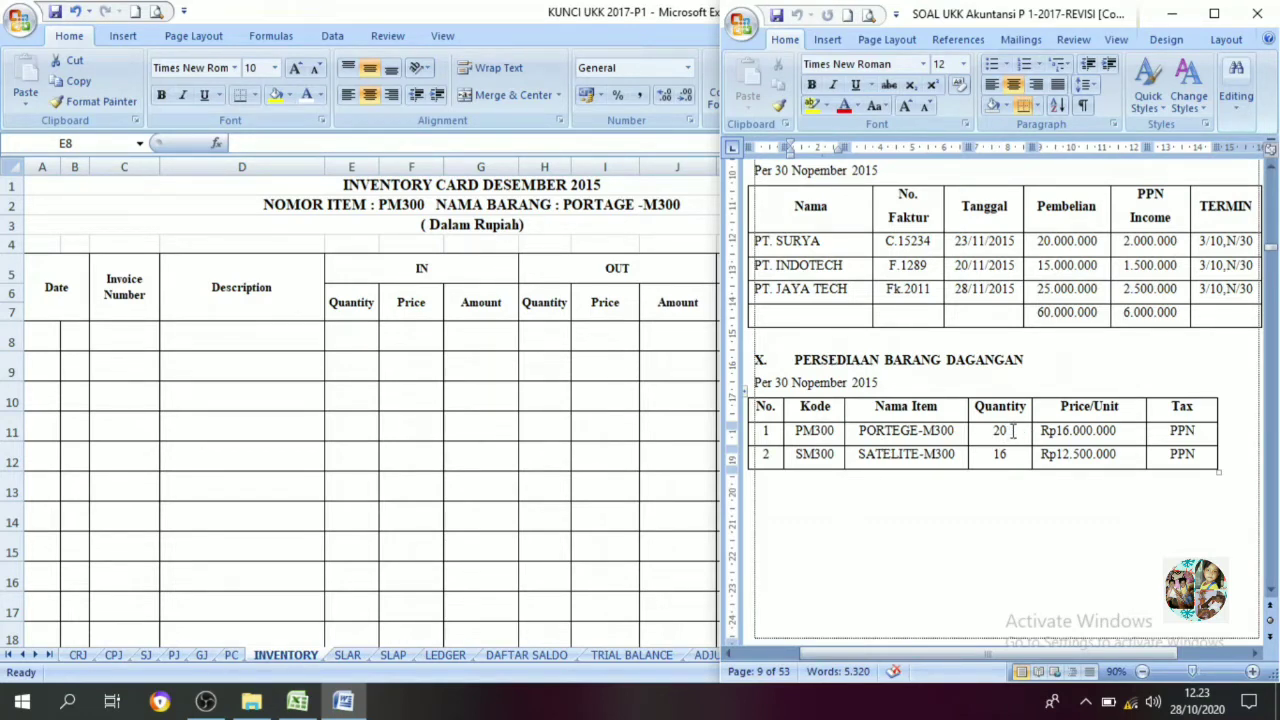
drag(1012, 430, 992, 431)
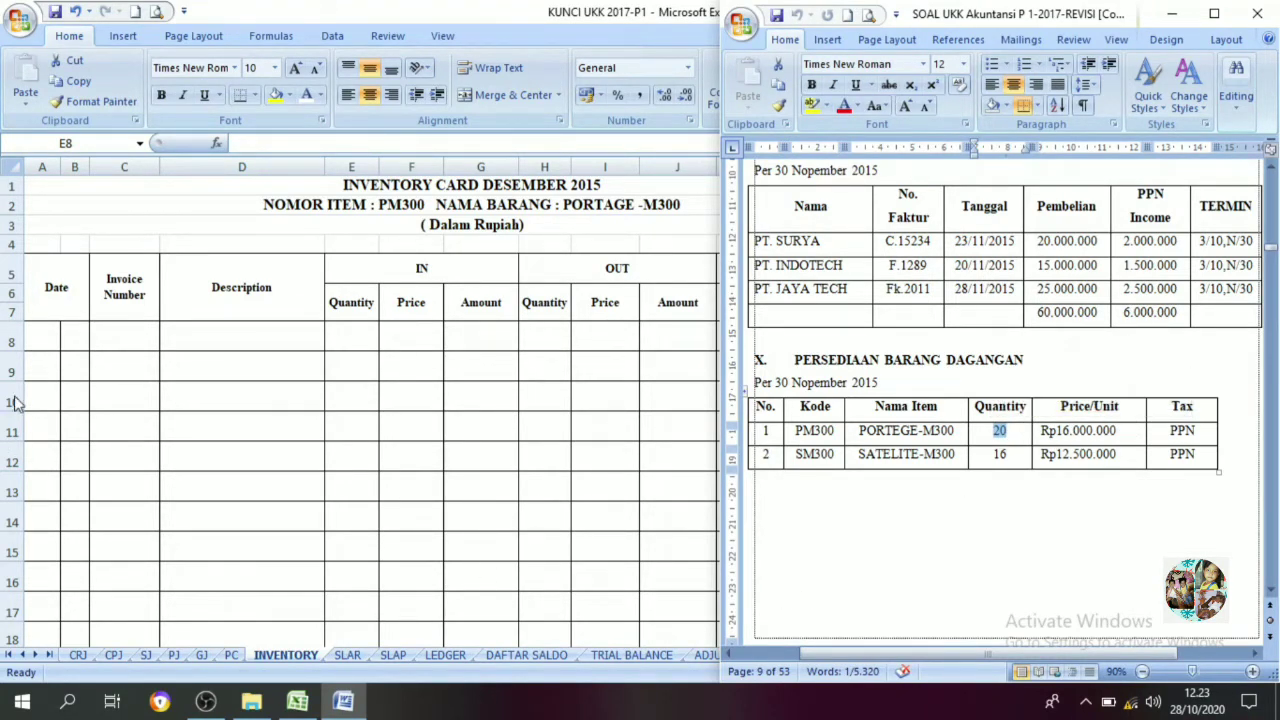
Return to Excel beside the Word document and set the font colour of date cells A8 and B8 to Automatic black.
key(alt+Tab)
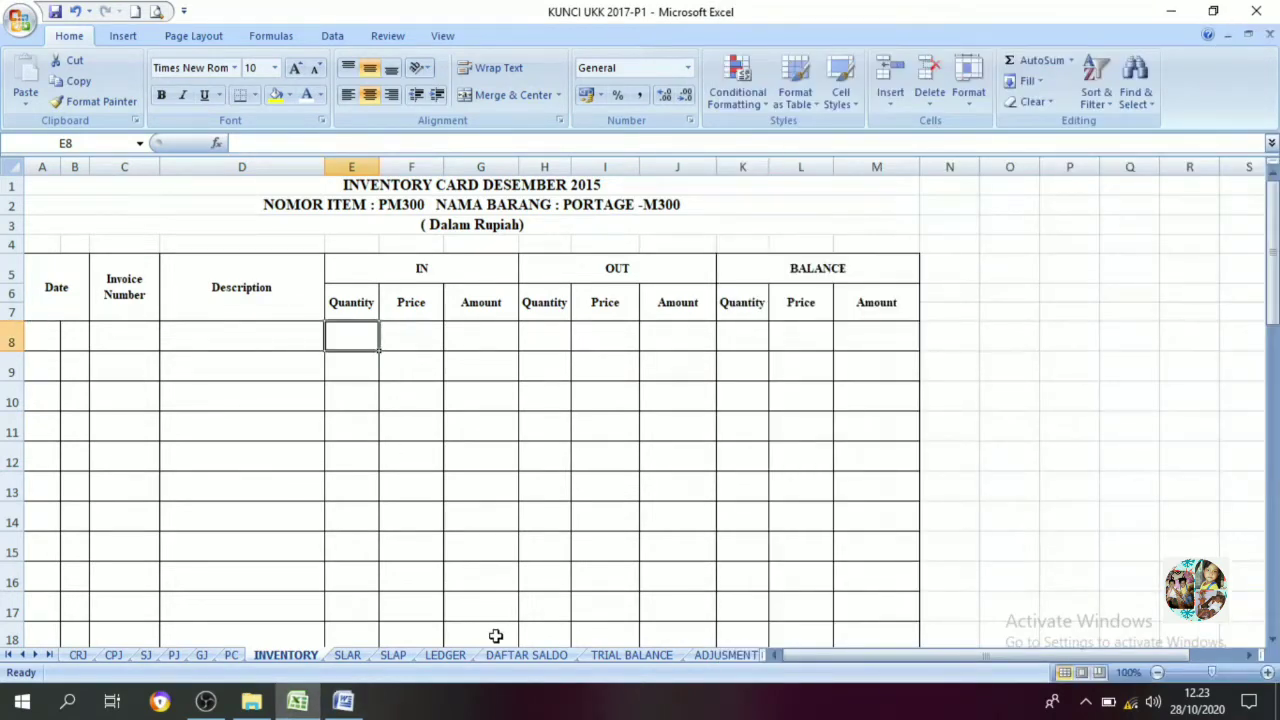
click(345, 701)
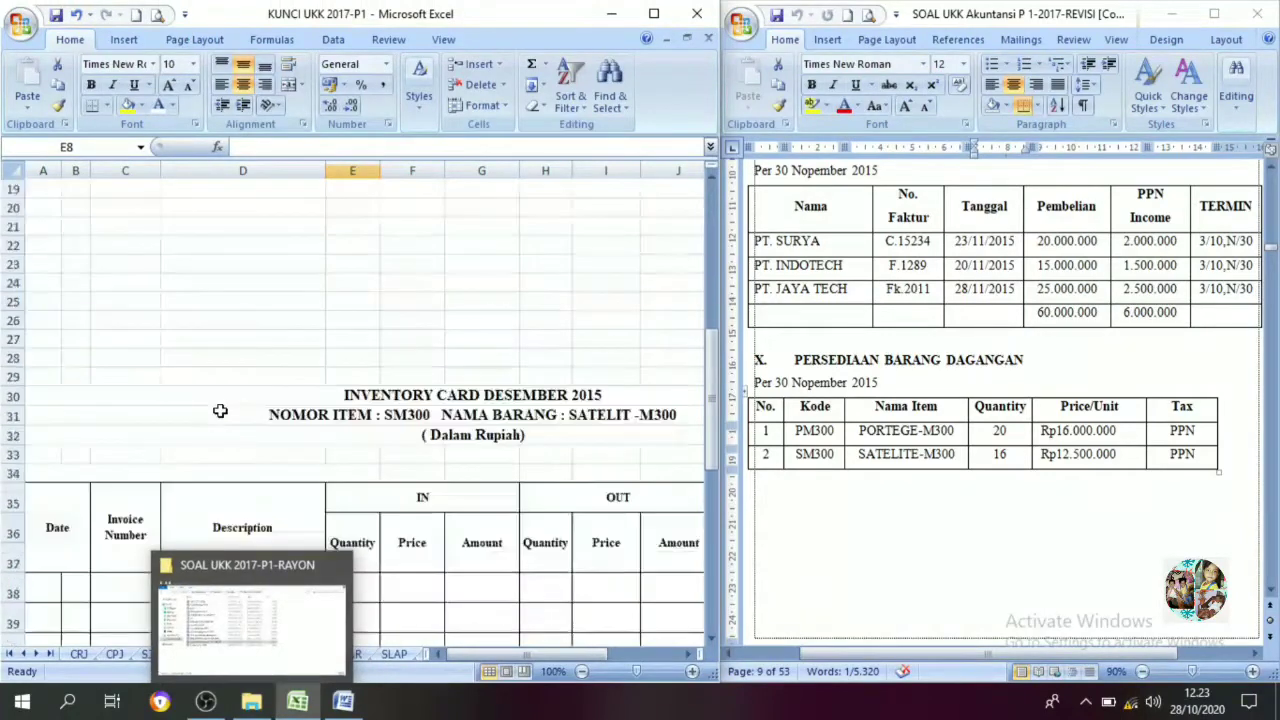
click(42, 345)
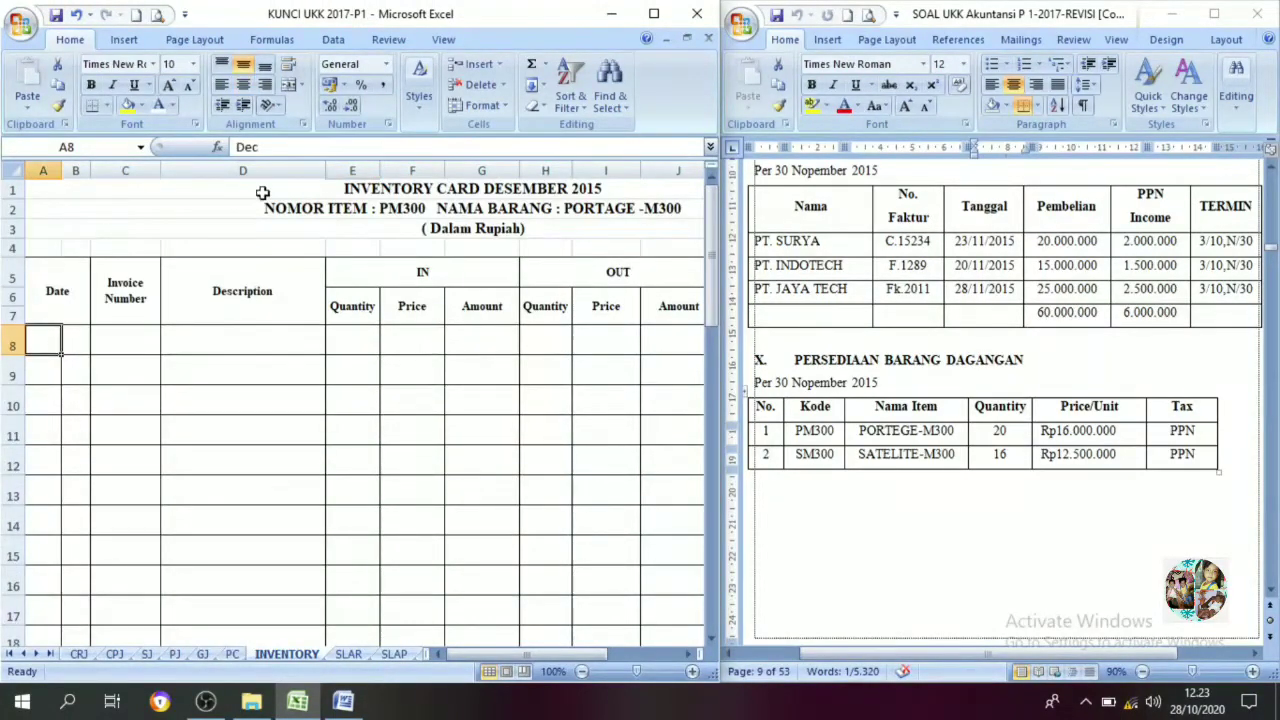
click(172, 105)
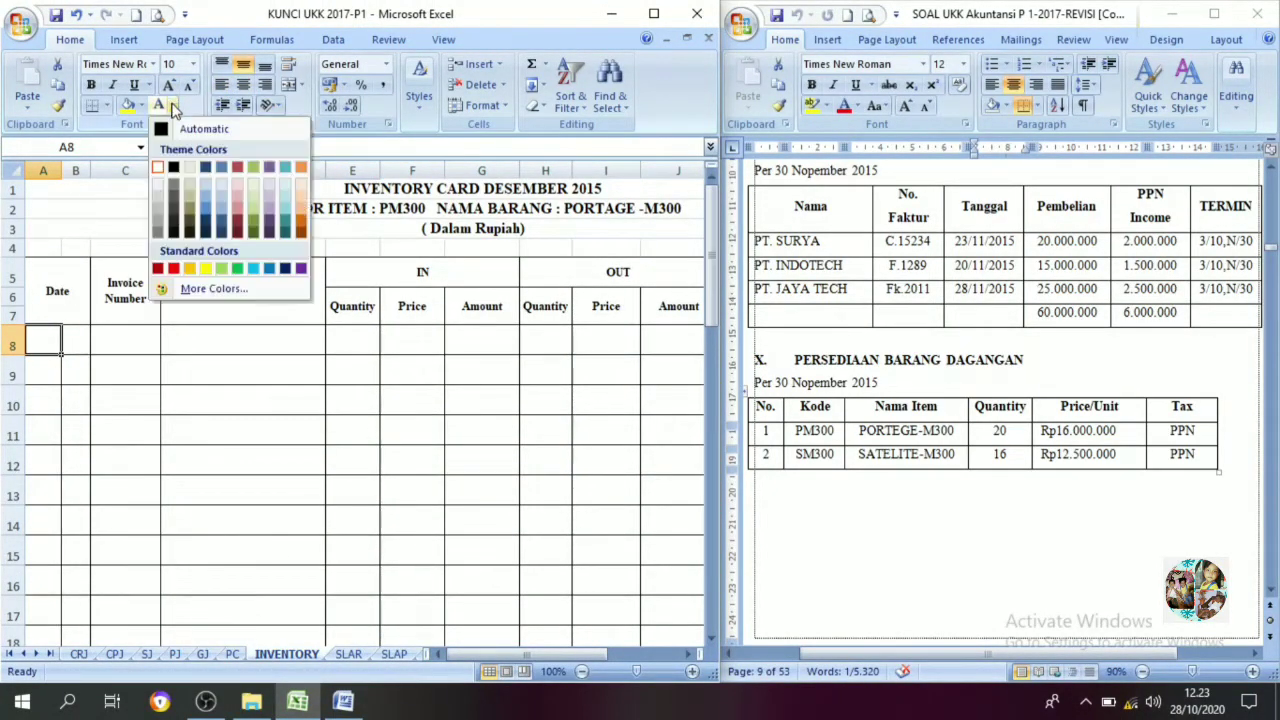
click(163, 128)
click(72, 348)
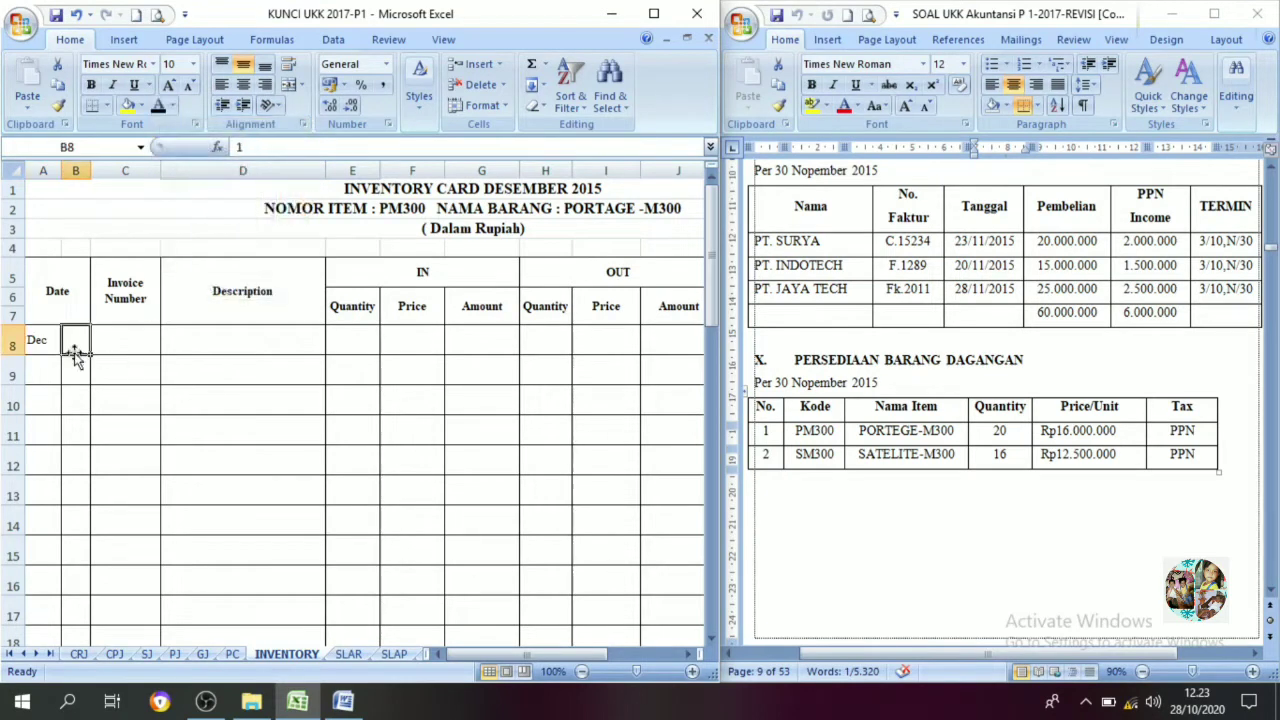
click(158, 105)
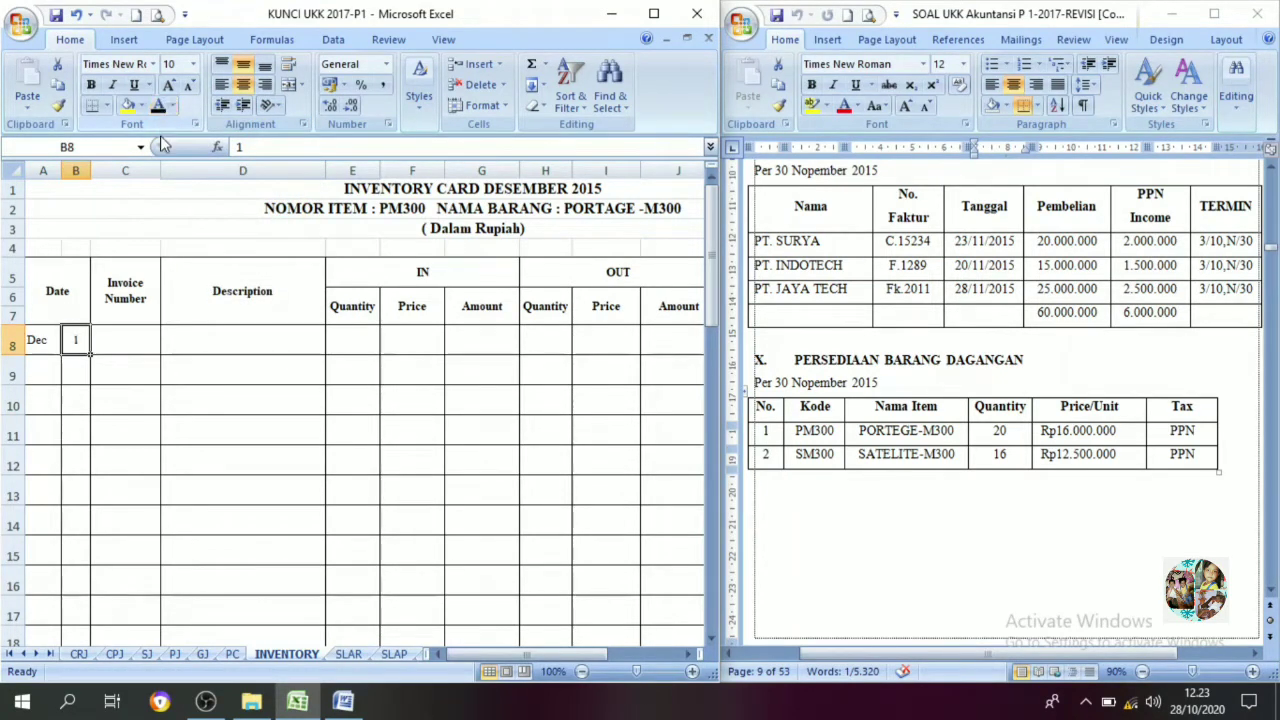
Set the font colour of the first row's Balance quantity, price and amount cells, K8, L8 and M8, to black.
click(138, 346)
click(243, 343)
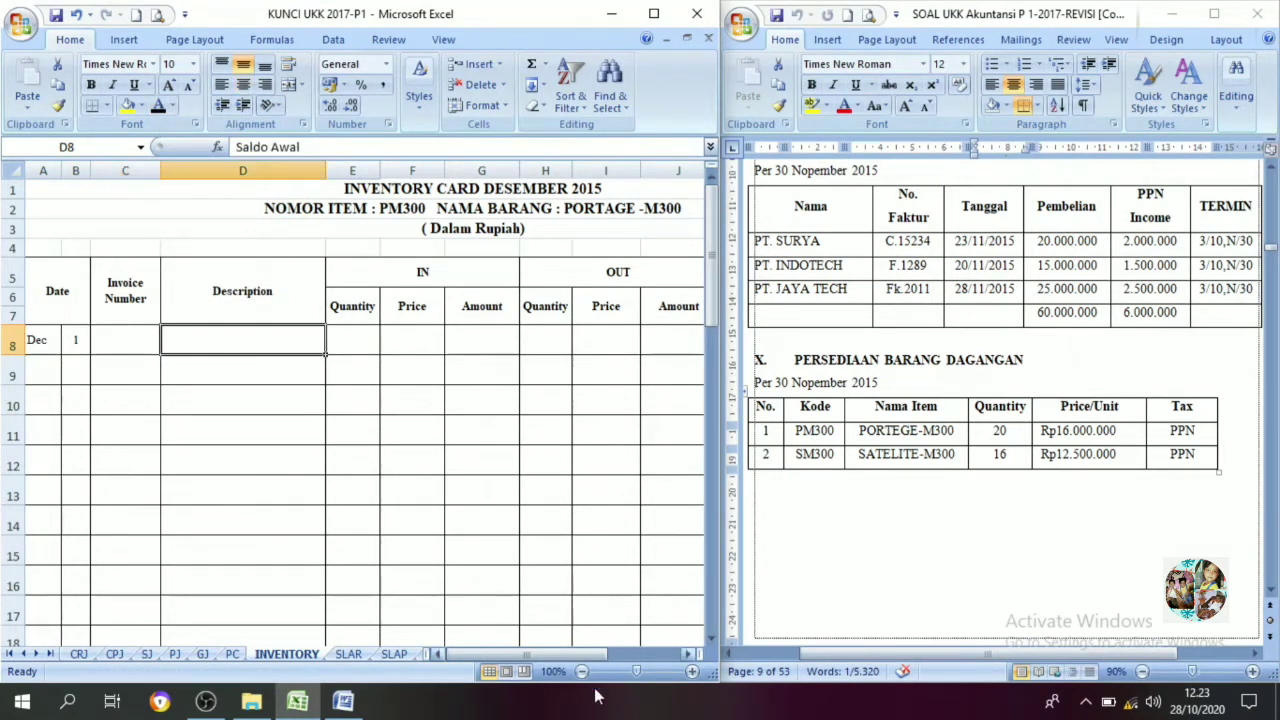
drag(583, 654, 602, 654)
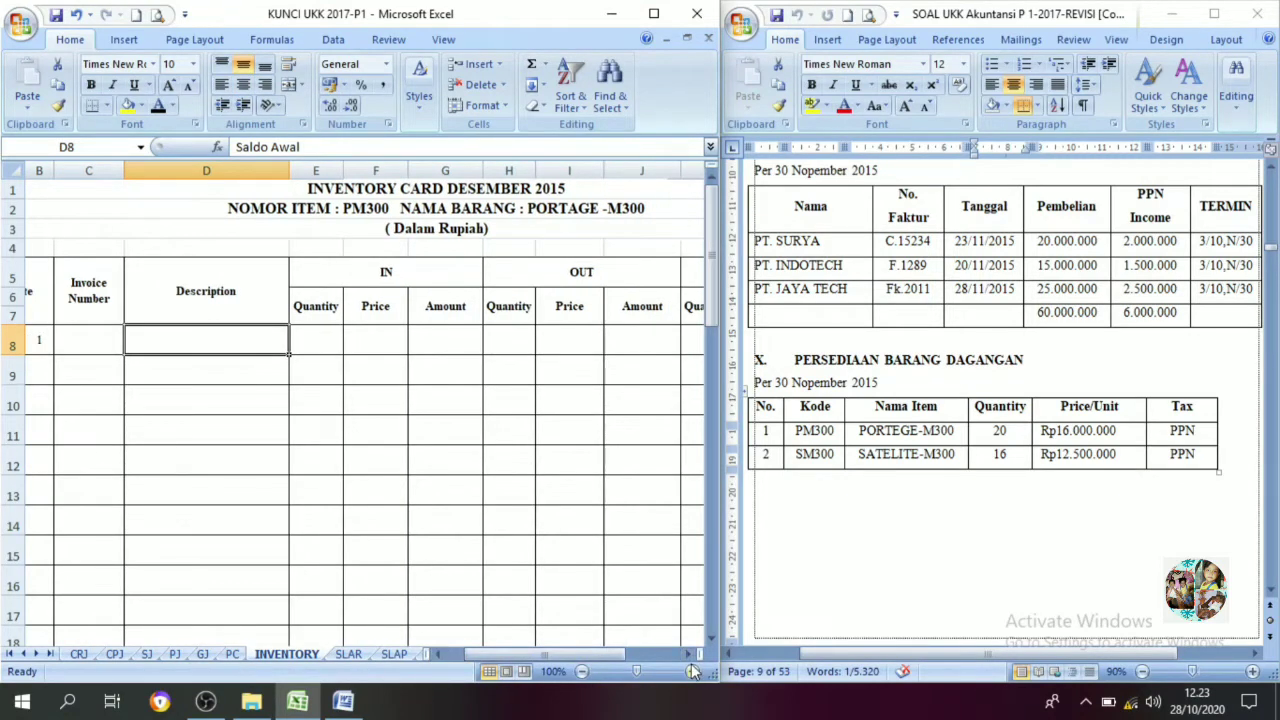
click(688, 654)
click(688, 654)
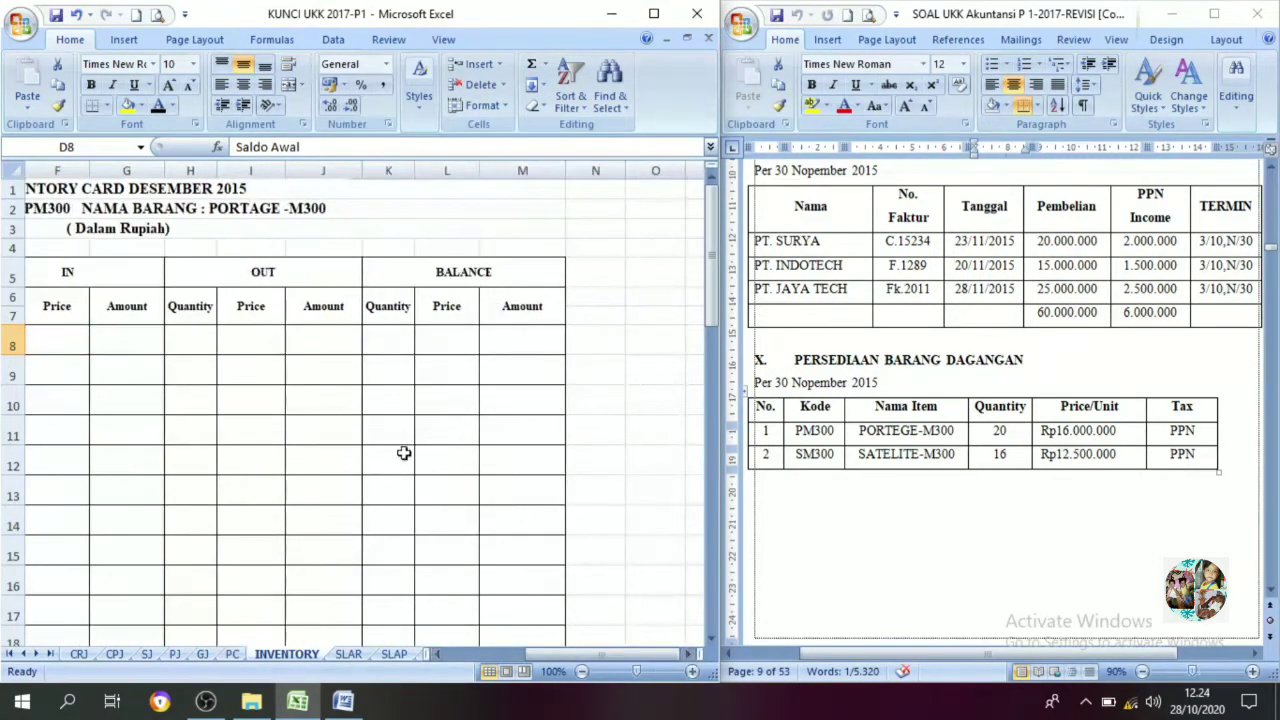
click(385, 339)
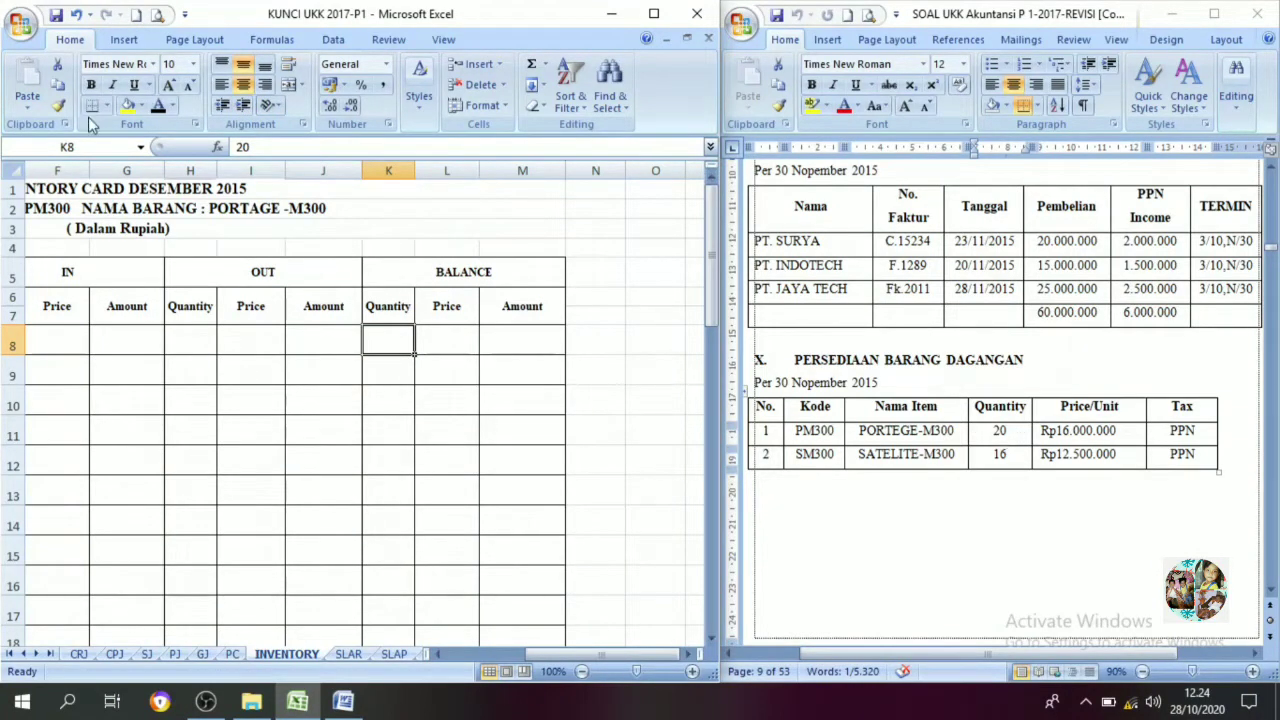
click(158, 104)
click(430, 338)
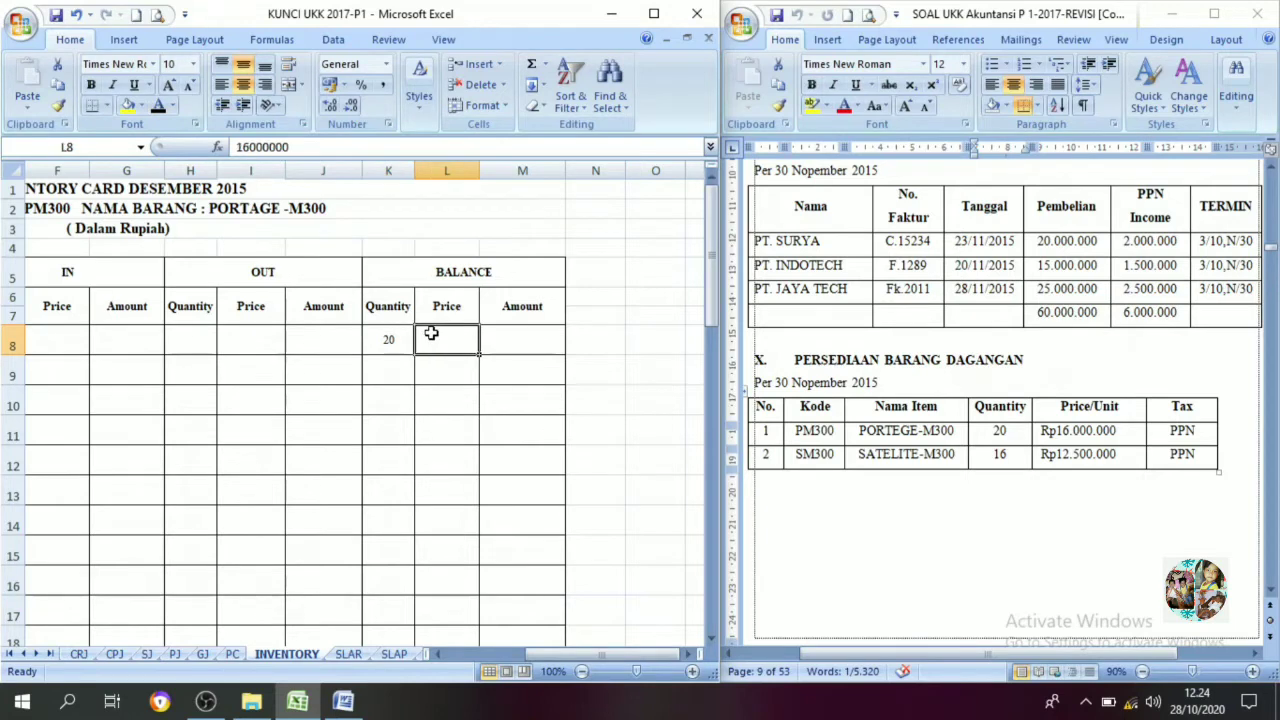
click(158, 104)
click(520, 344)
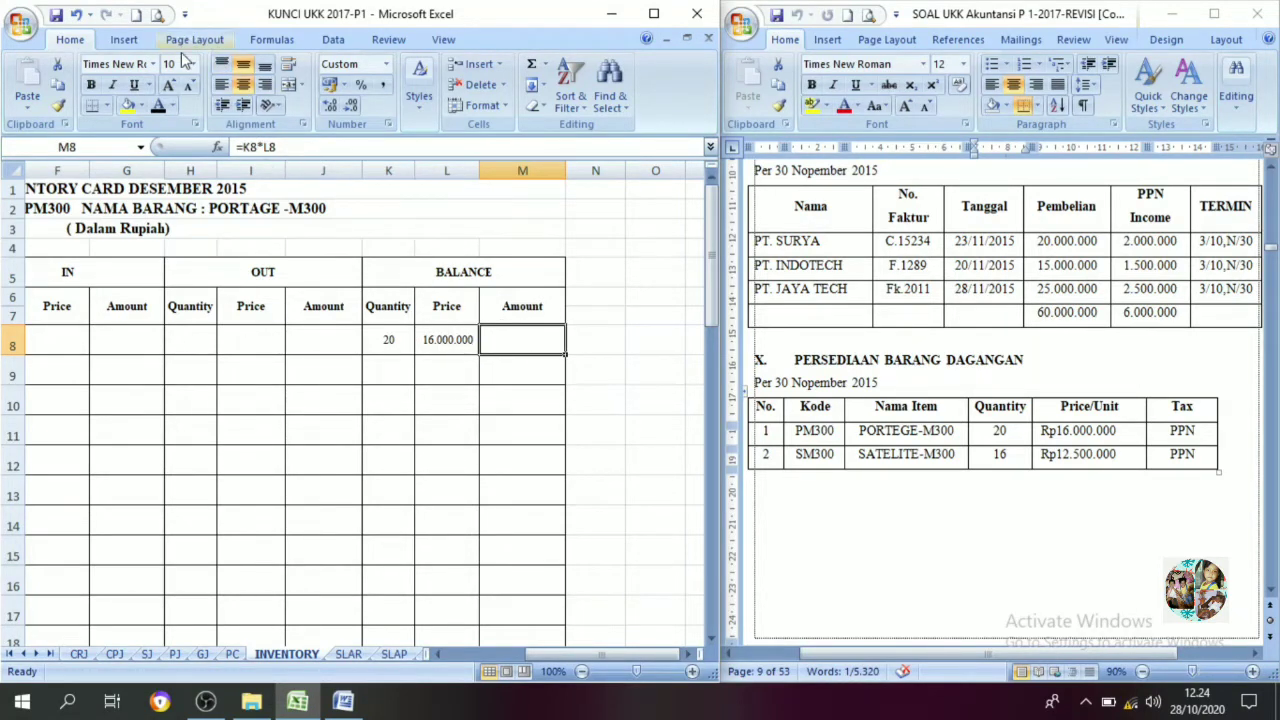
click(160, 108)
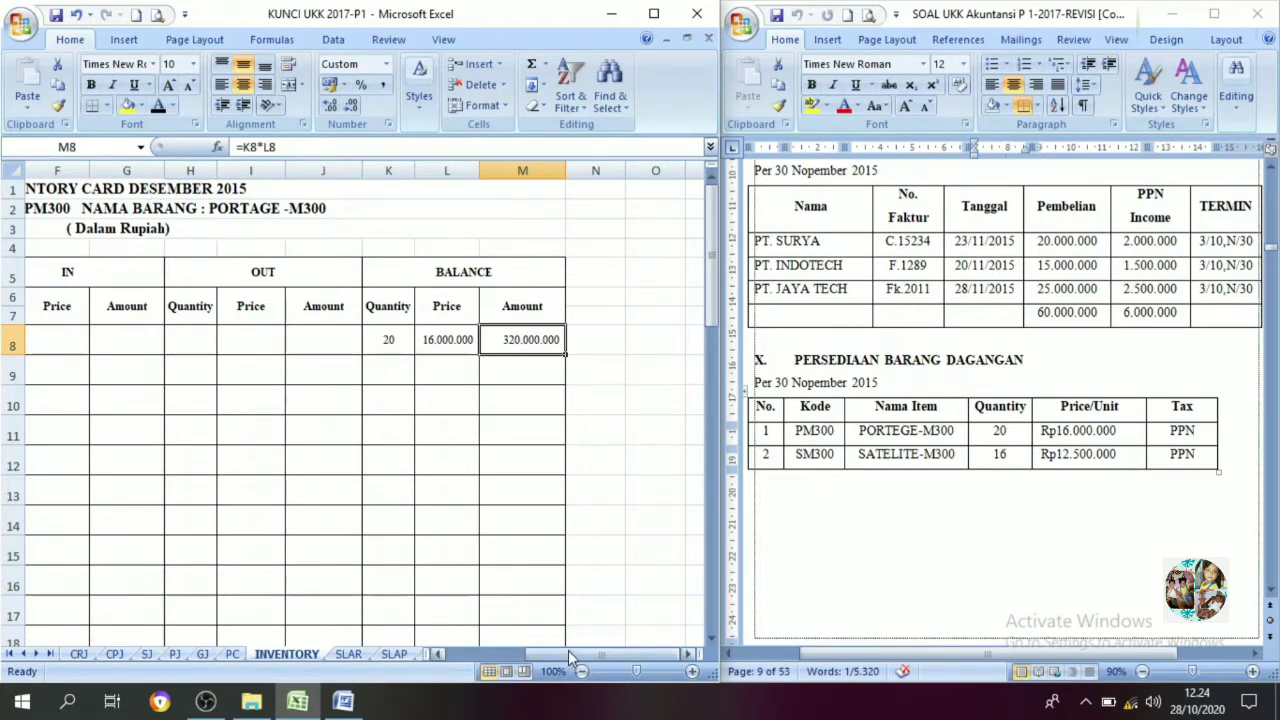
Search the December transaction documents in Word for the first PM300 sale and examine the invoice in Dokumen Transaksi No. 6.
drag(568, 650, 491, 645)
click(77, 370)
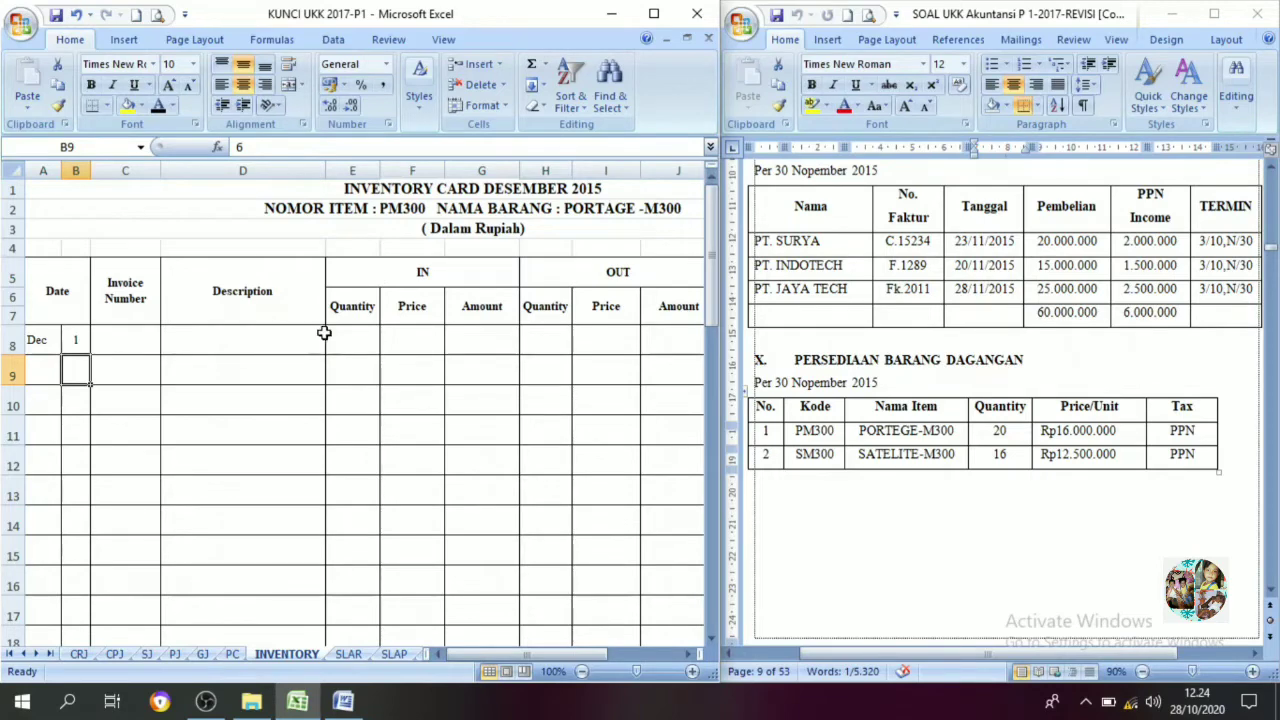
scroll(1108, 535, down, 15)
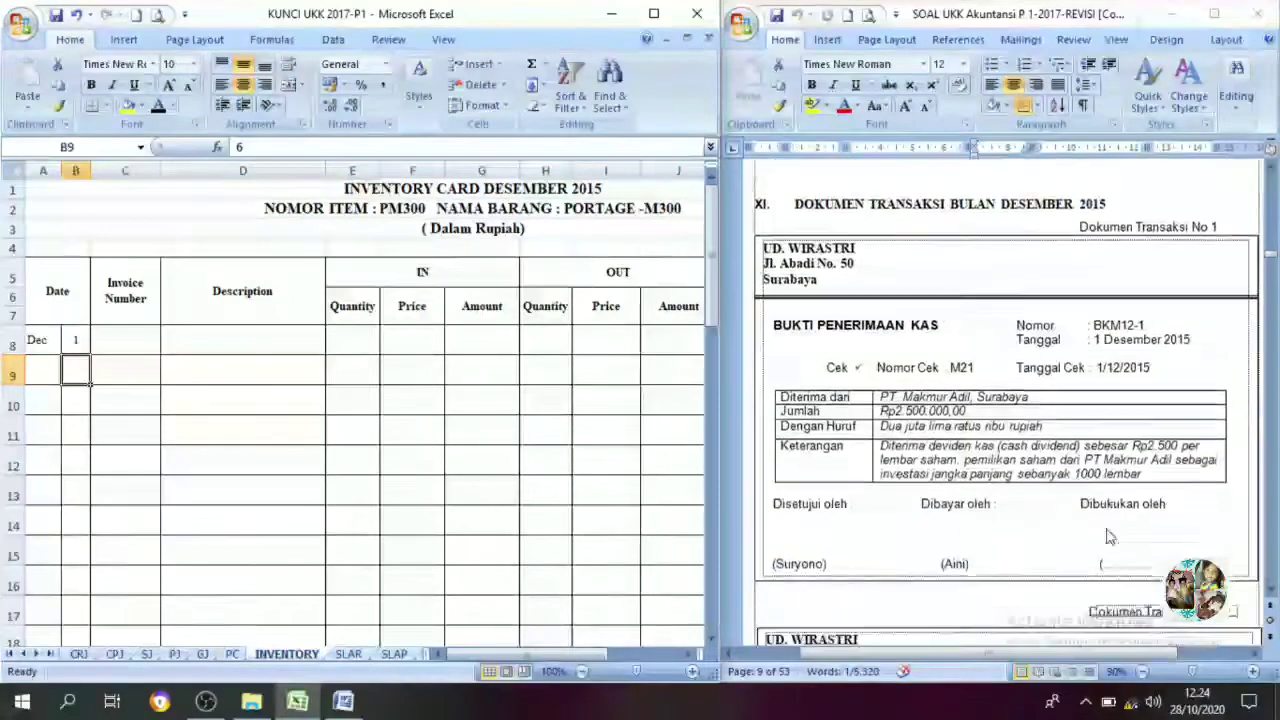
scroll(1108, 535, down, 10)
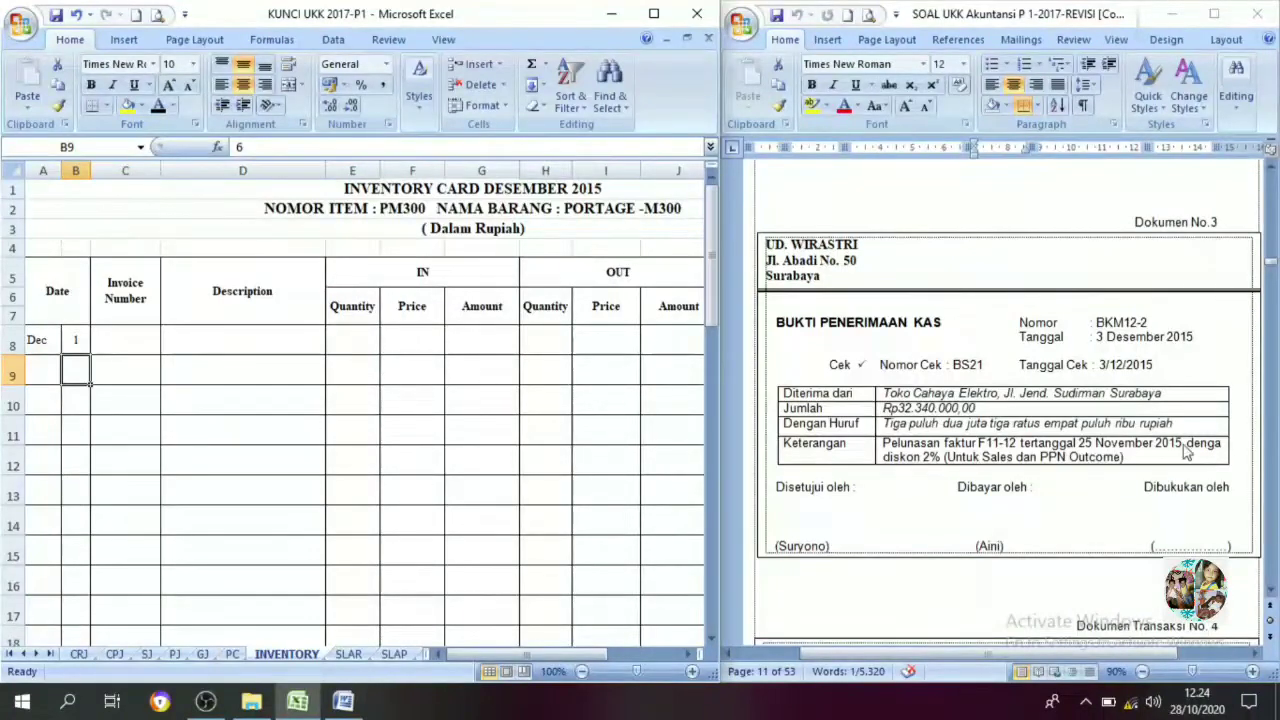
scroll(1236, 545, down, 3)
scroll(1202, 557, down, 15)
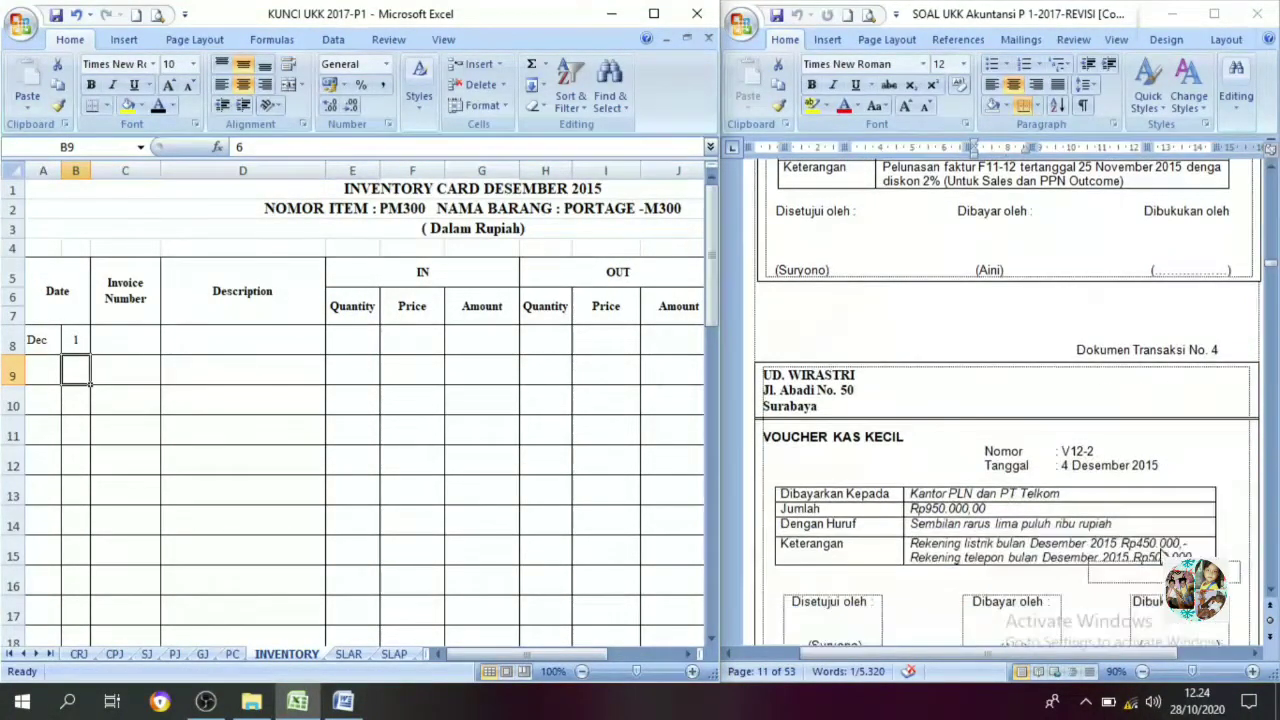
scroll(1160, 555, down, 8)
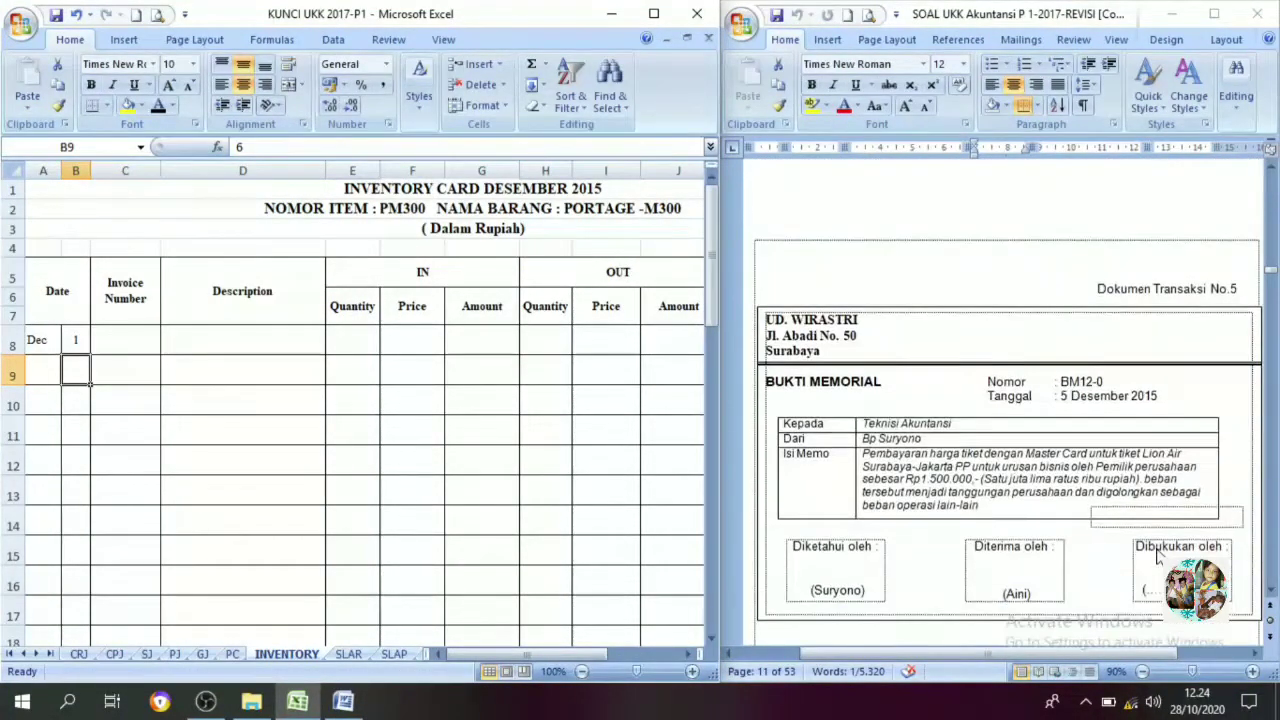
scroll(1160, 555, down, 5)
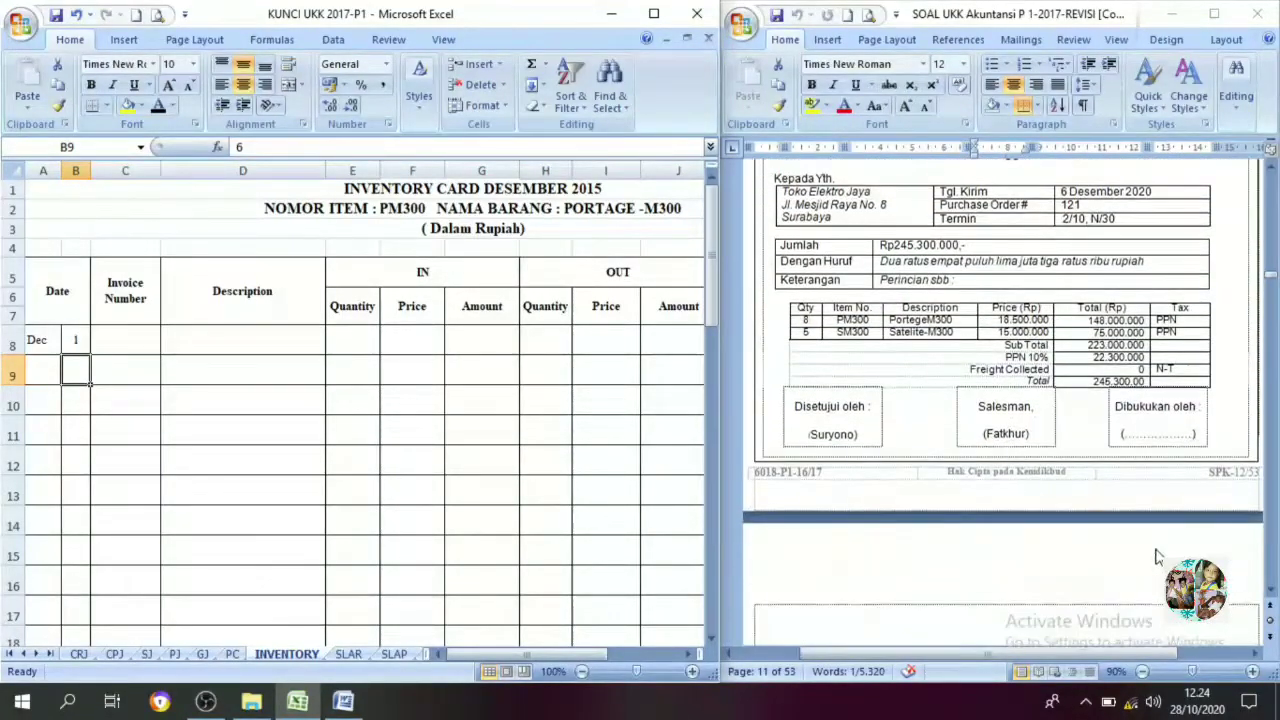
scroll(1160, 555, down, 5)
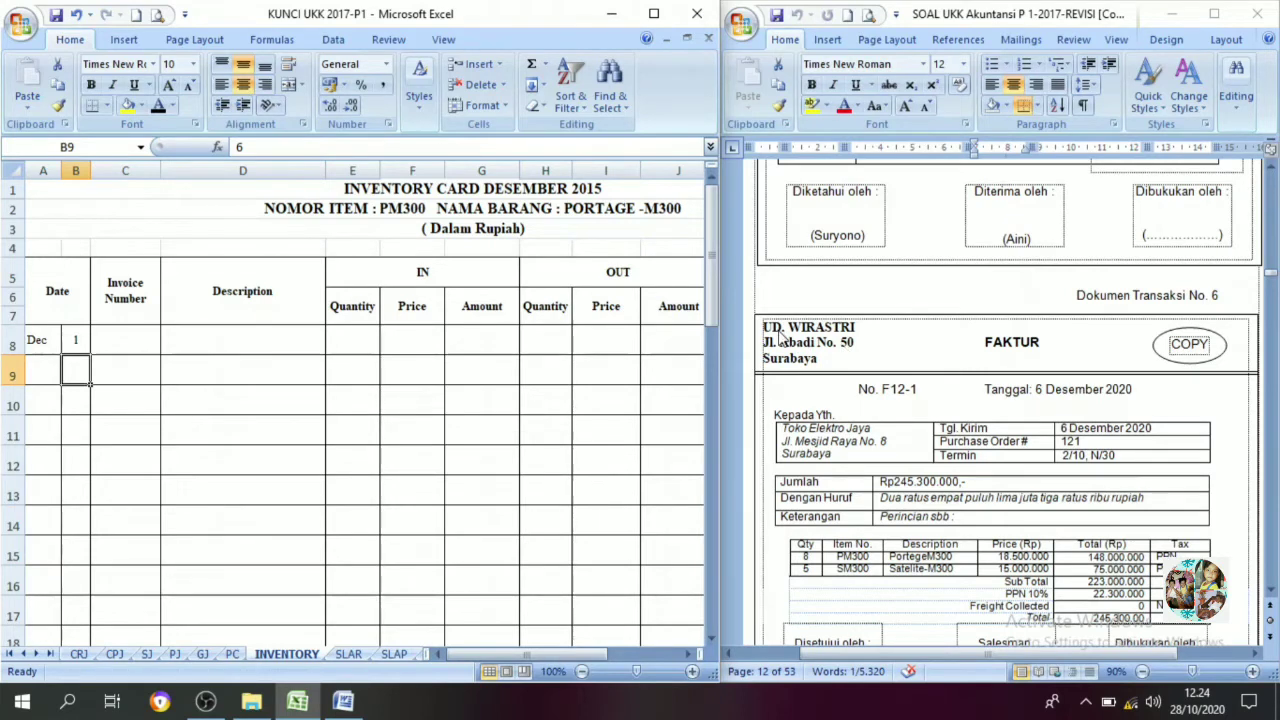
click(1026, 356)
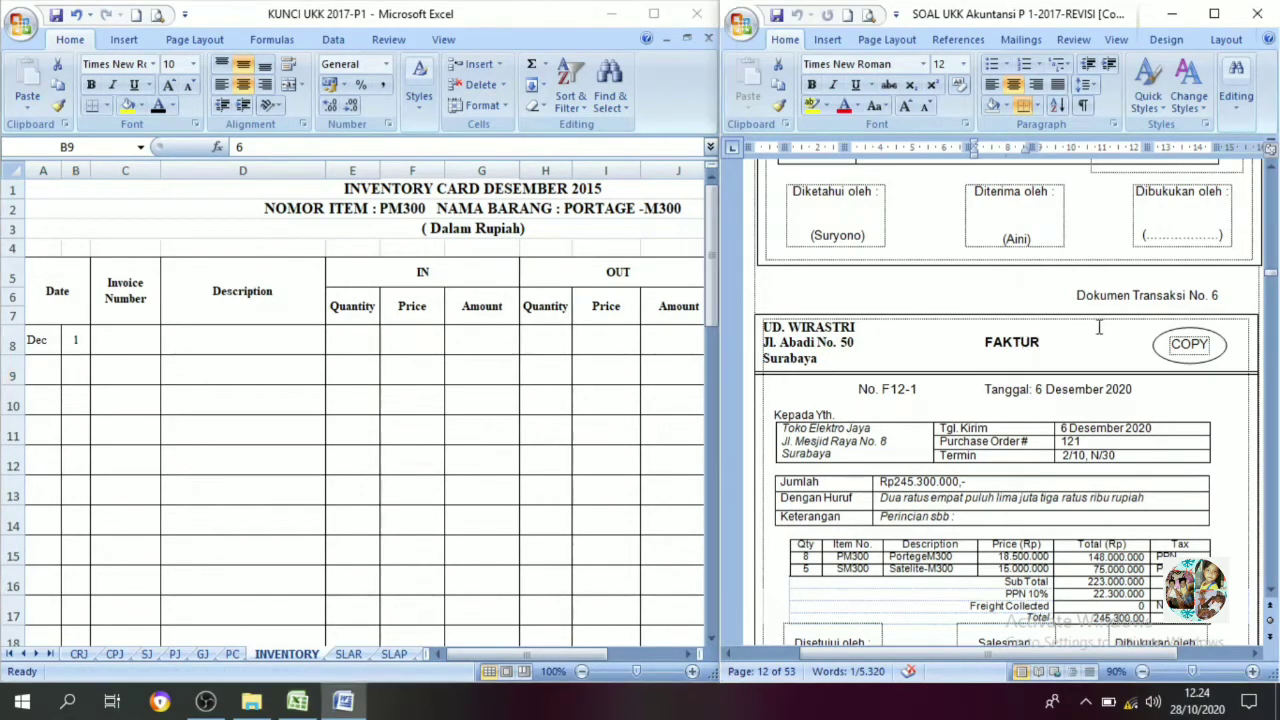
click(1040, 394)
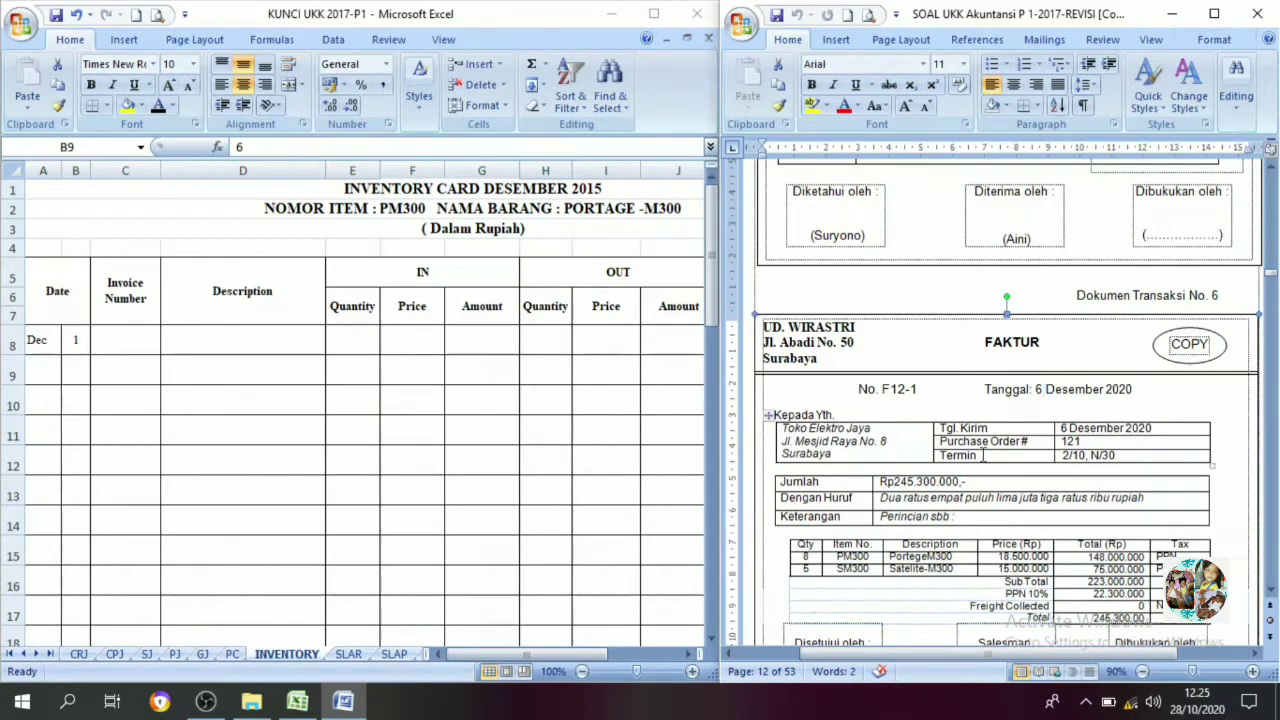
click(983, 455)
Set the font colour of the second row's date, invoice number and description cells, B9, C9 and D9, to black.
click(85, 374)
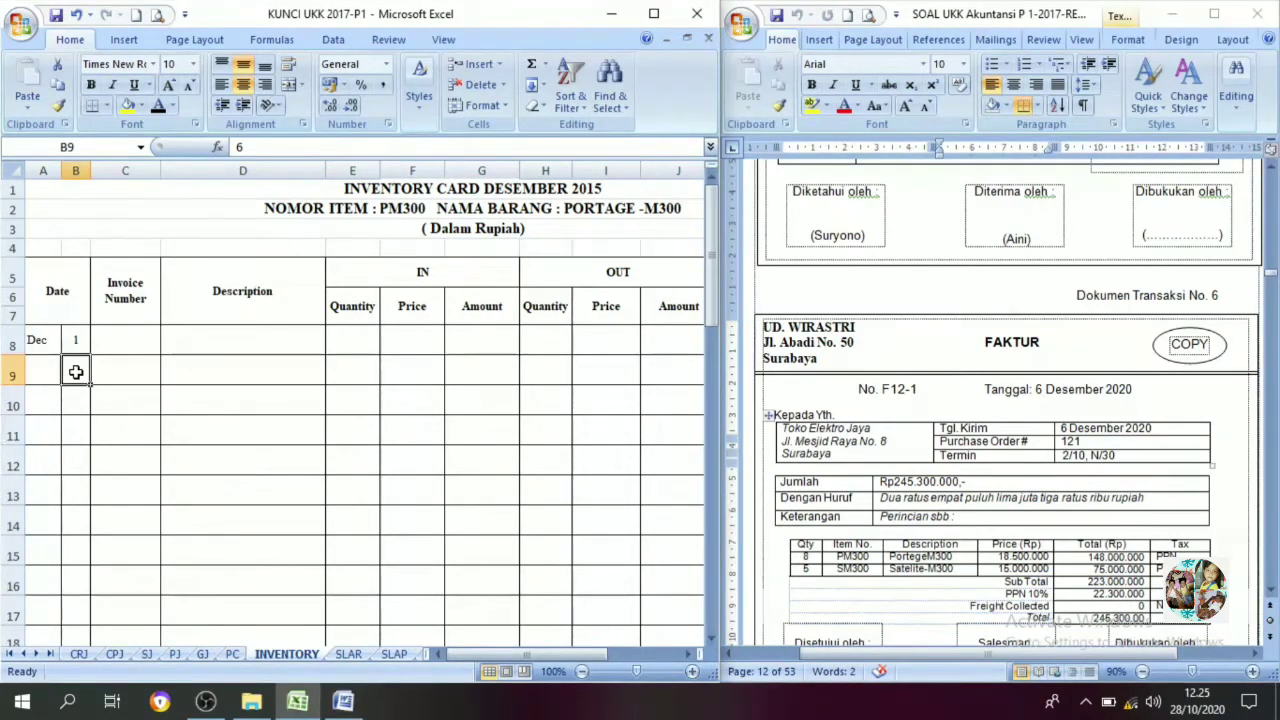
click(158, 106)
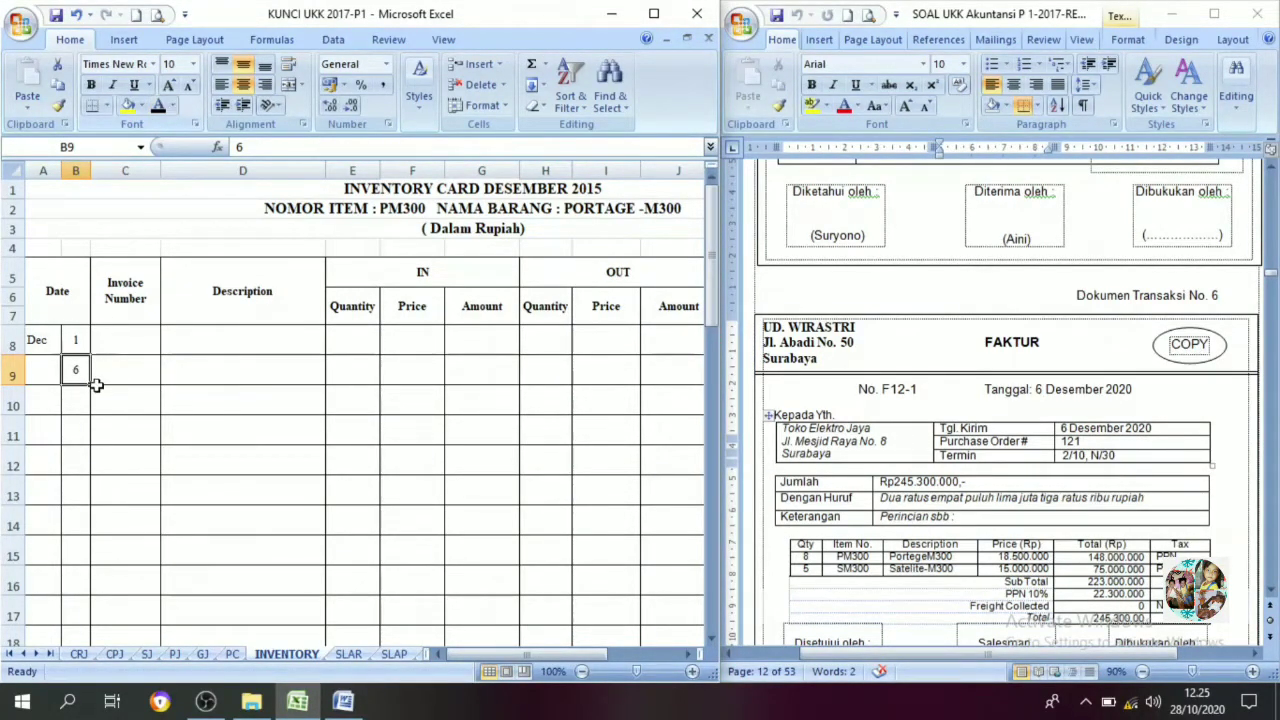
click(105, 373)
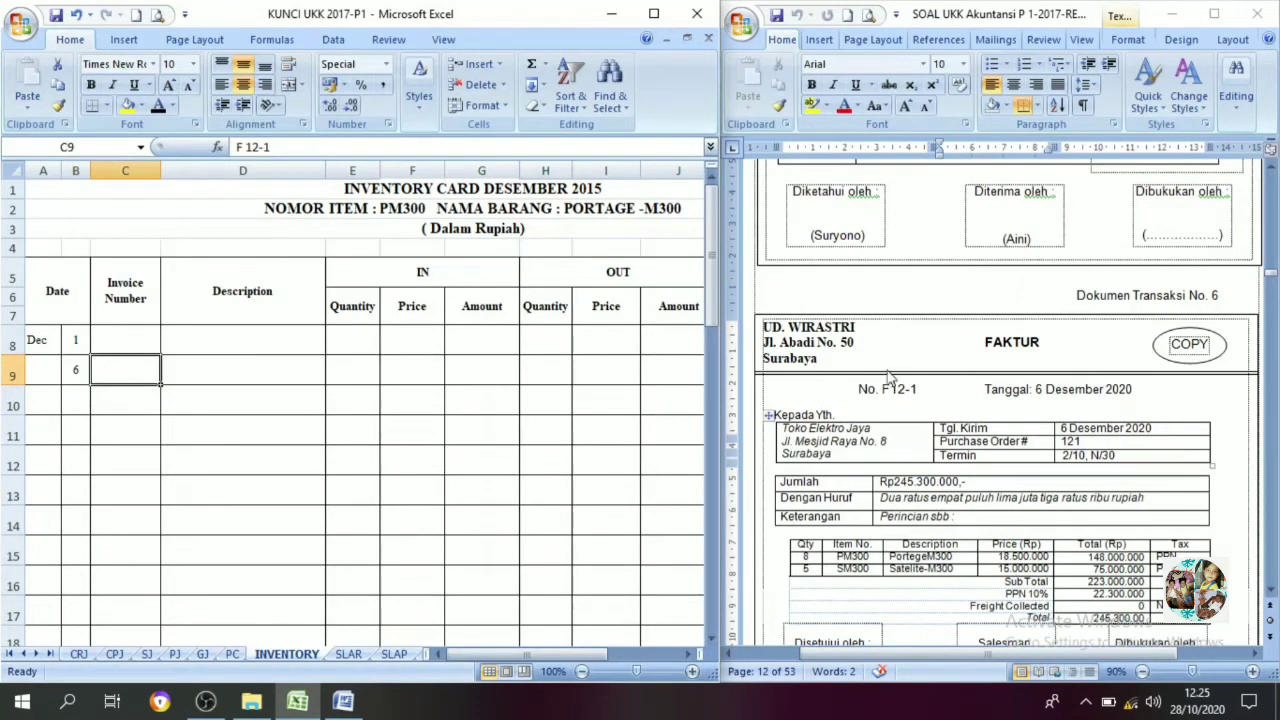
click(158, 106)
click(212, 385)
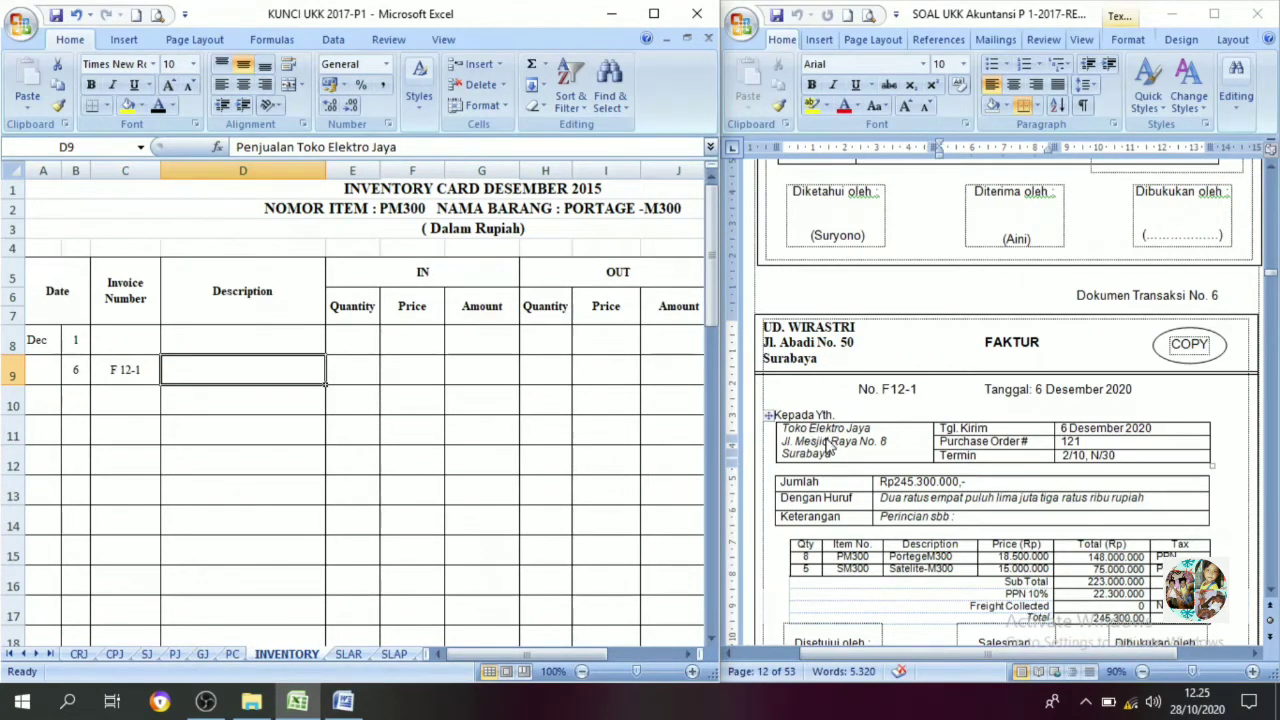
click(158, 106)
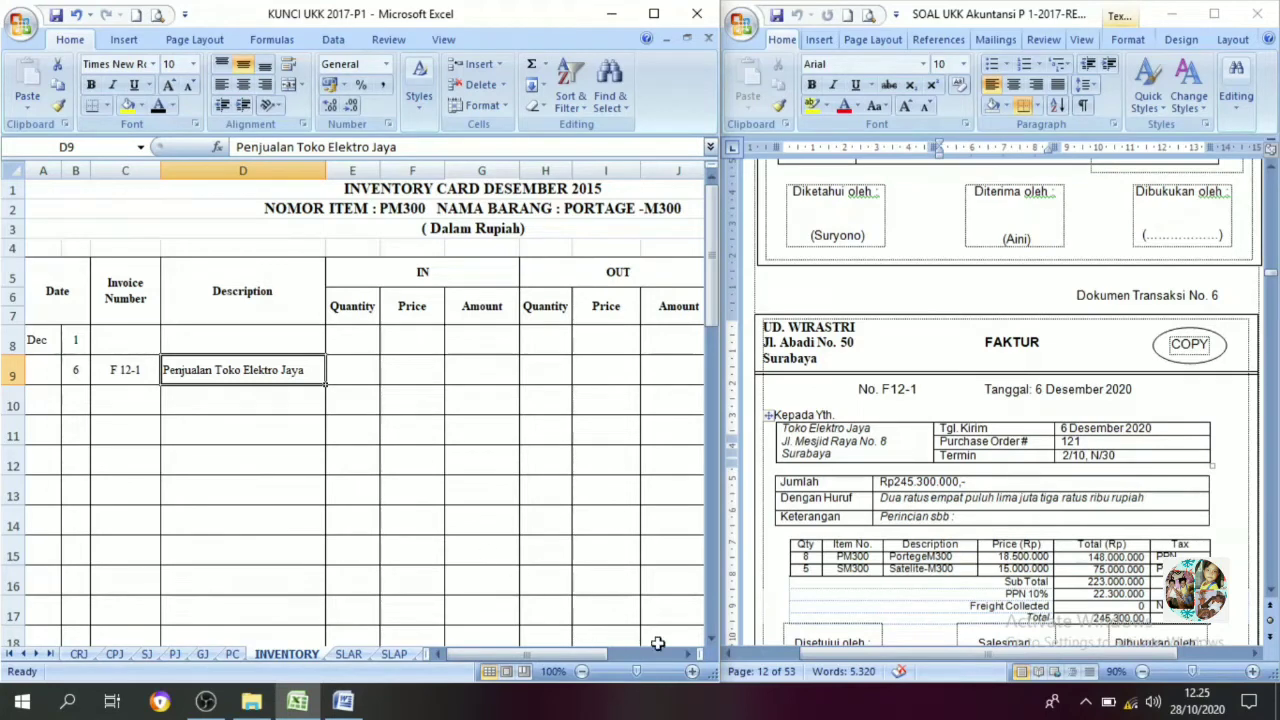
Set the font colour of the second row's OUT quantity and price cells, H9 and I9, to black.
click(687, 654)
click(687, 654)
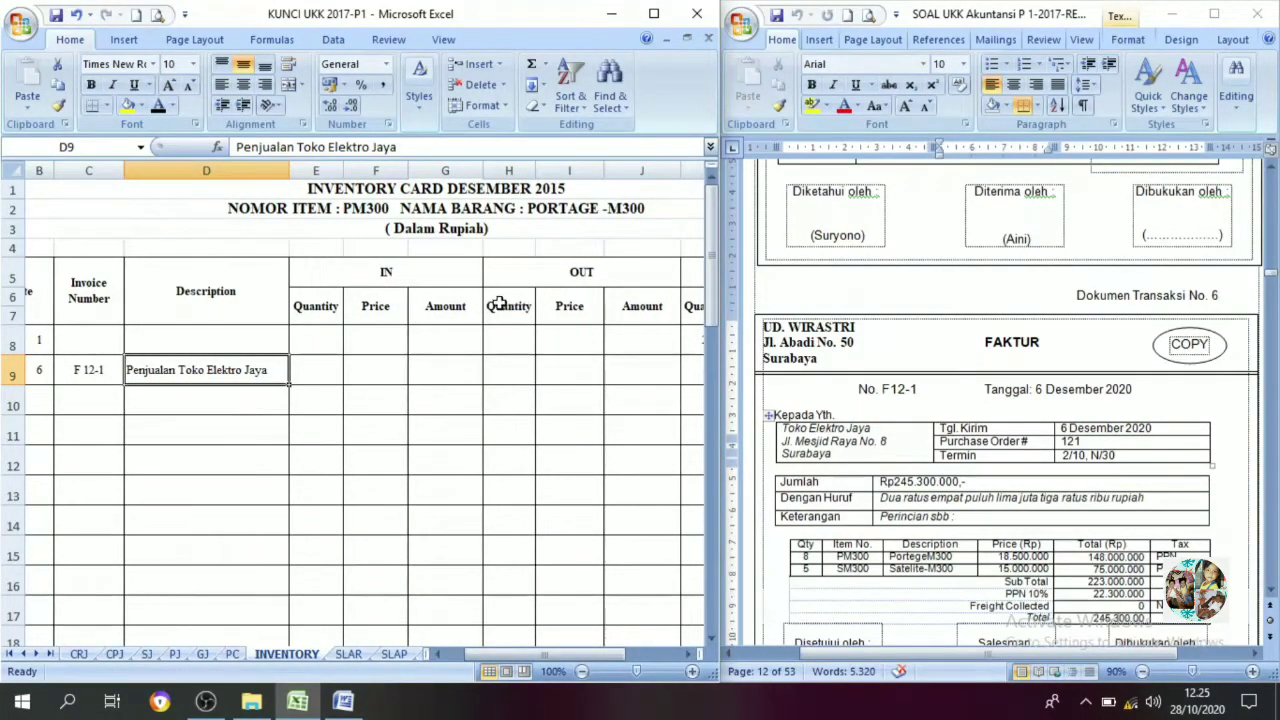
click(520, 363)
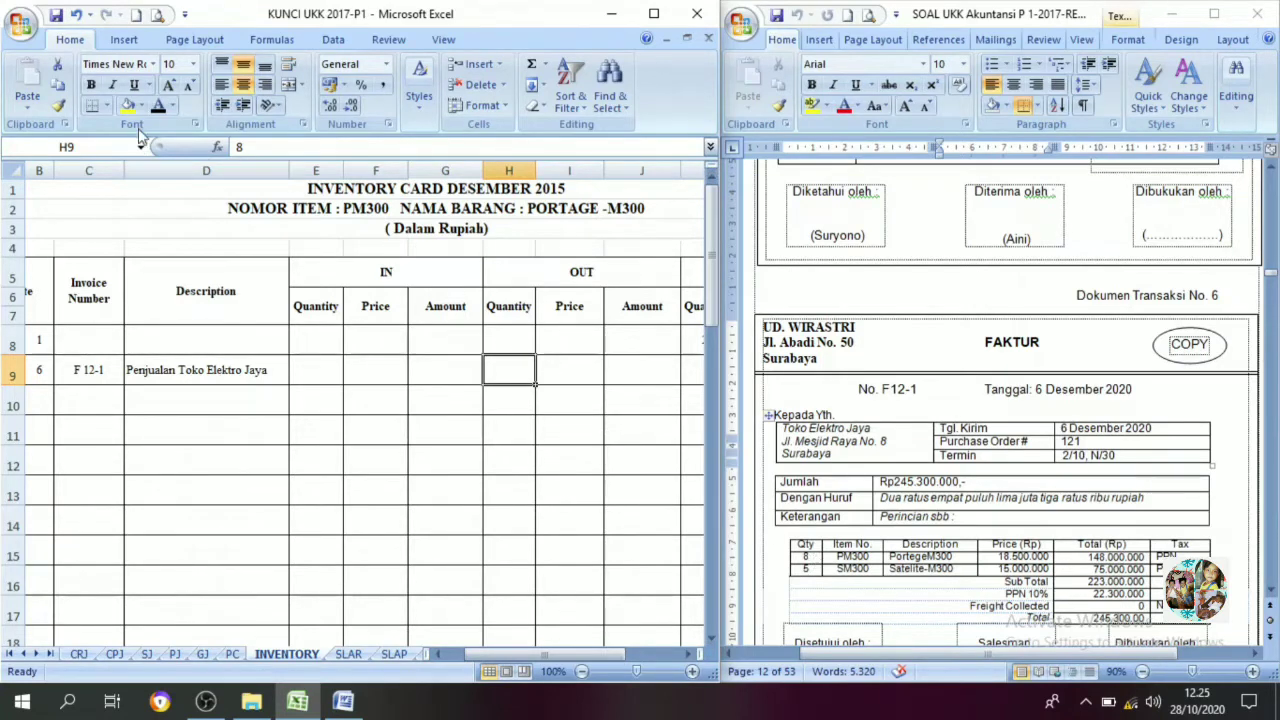
click(566, 366)
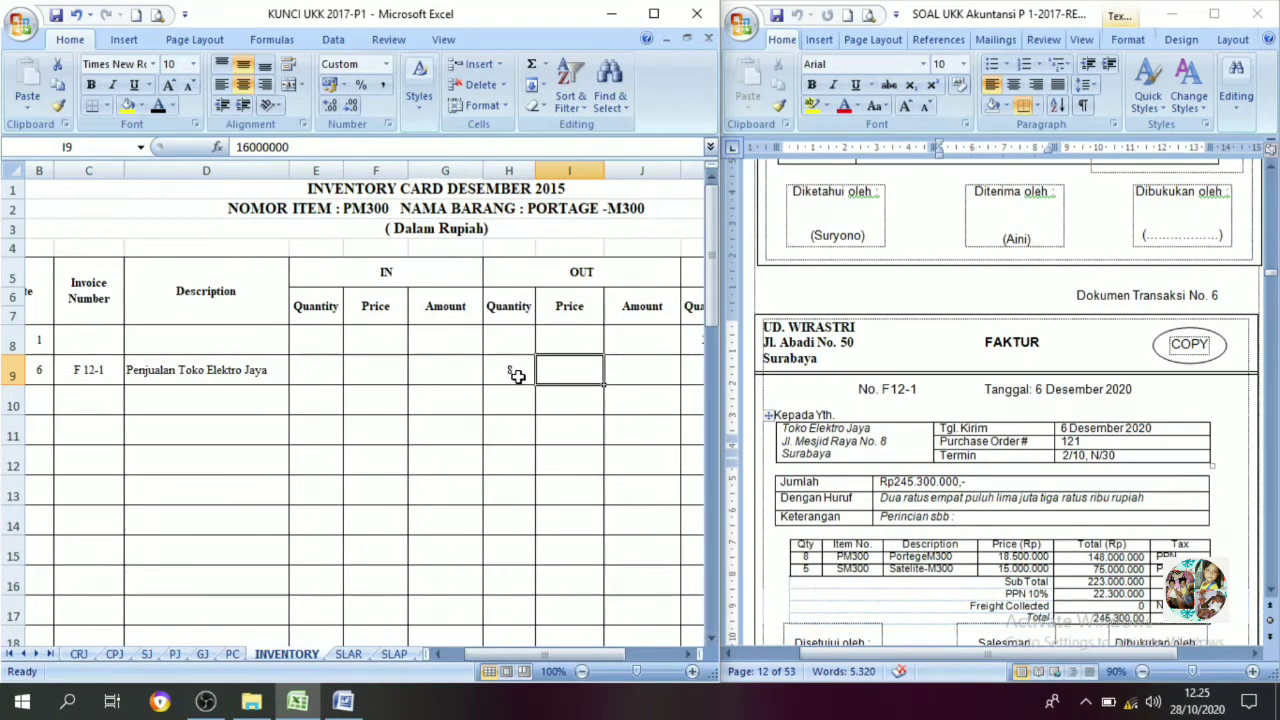
click(160, 108)
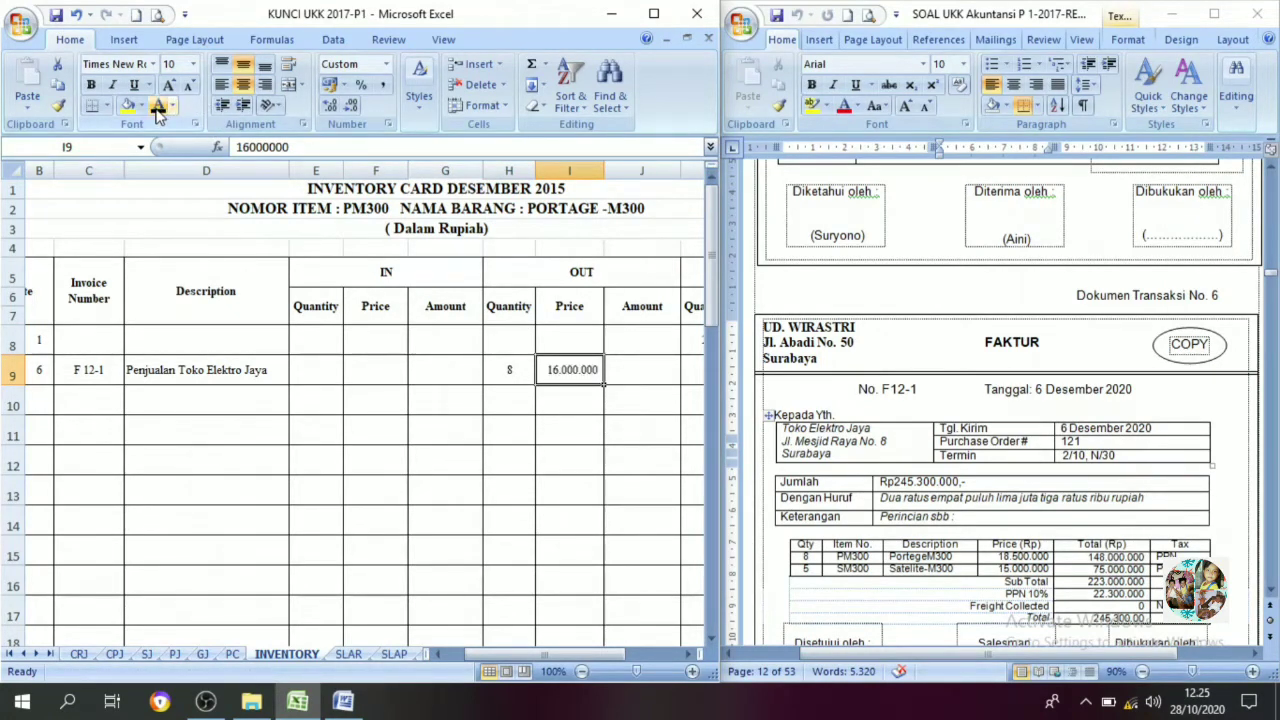